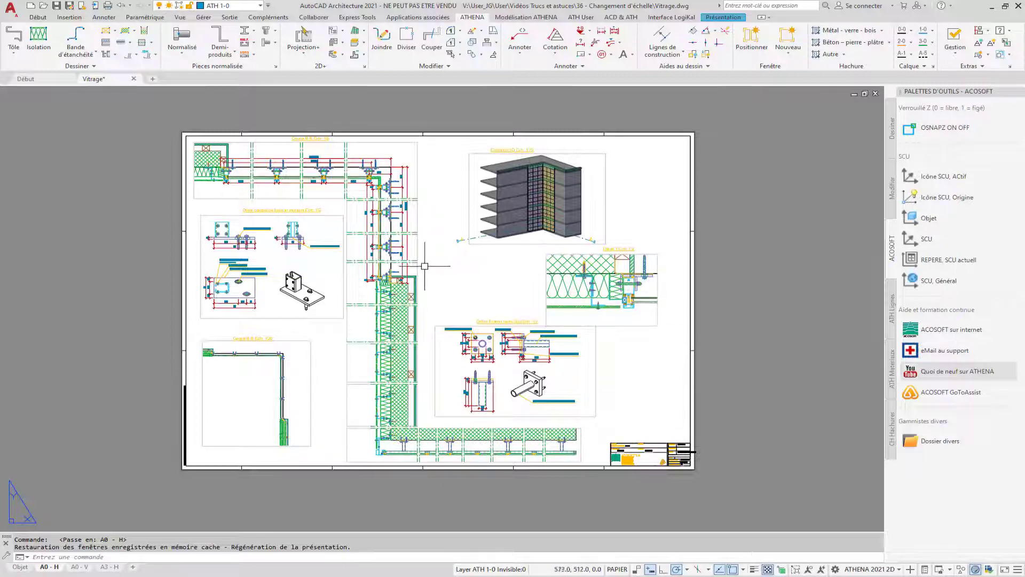
# Examine the Coupe B-B views at 1/5 and 1/25 on the A0 - H layout.
pyautogui.scroll(4, 256, 145)
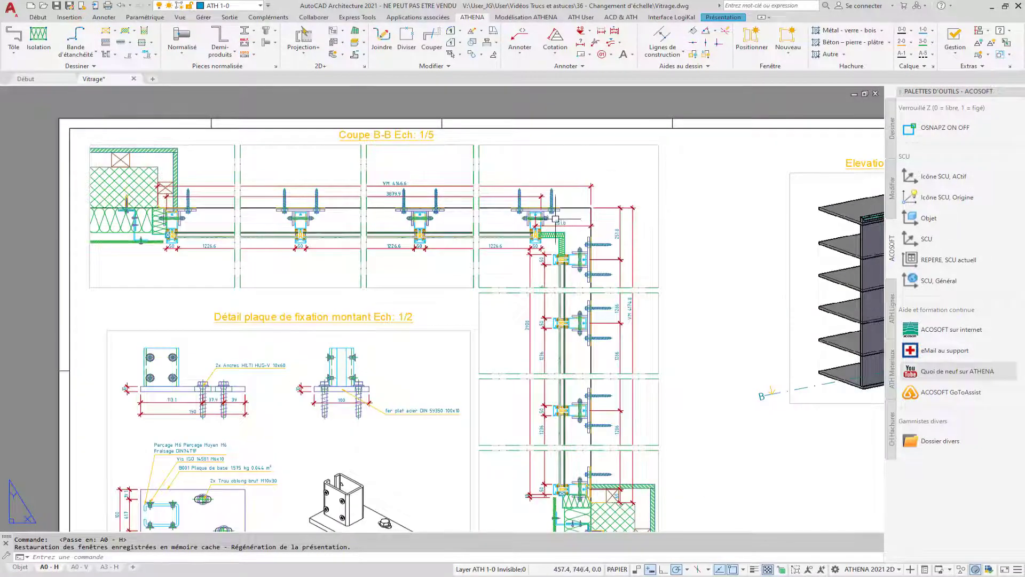
pyautogui.scroll(-2, 531, 191)
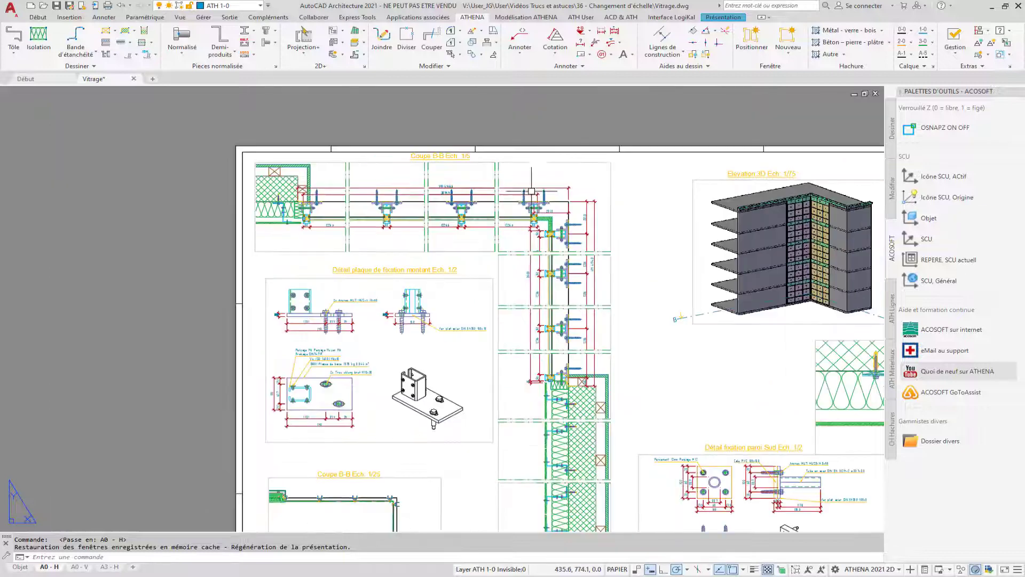
pyautogui.moveTo(524, 324); pyautogui.dragTo(588, 110, button='middle')
pyautogui.scroll(2, 357, 250)
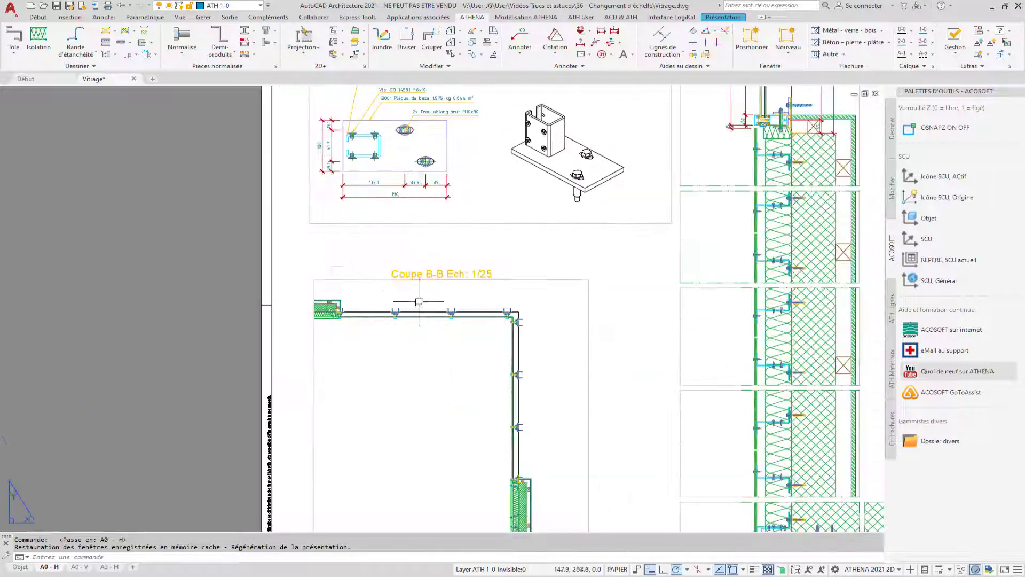
pyautogui.moveTo(446, 304); pyautogui.dragTo(420, 232, button='middle')
pyautogui.scroll(-2, 327, 299)
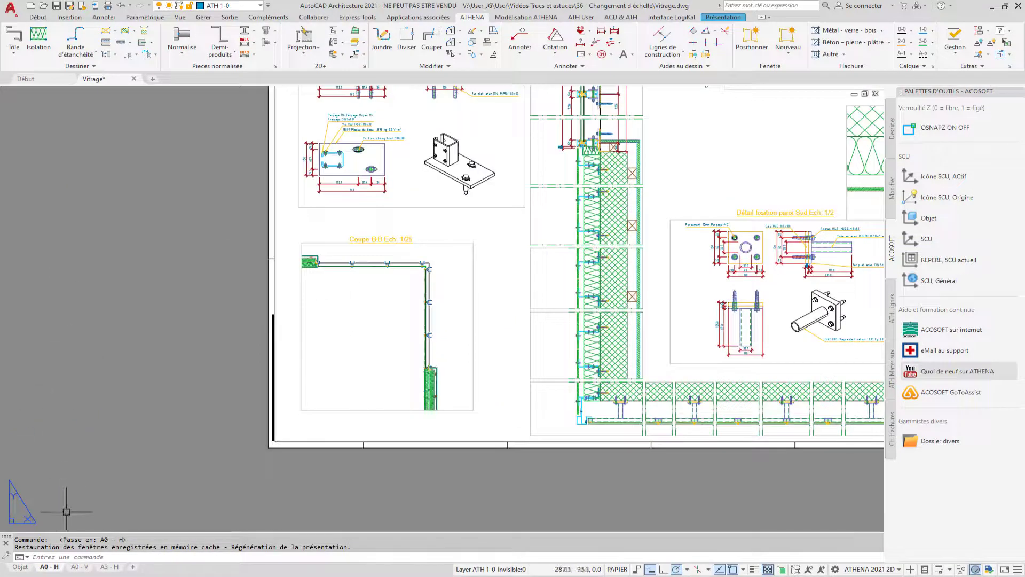
# In model space, add the 1:25 annotation scale to the outer horizontal and vertical overall dimensions of the glazing corner.
pyautogui.click(20, 566)
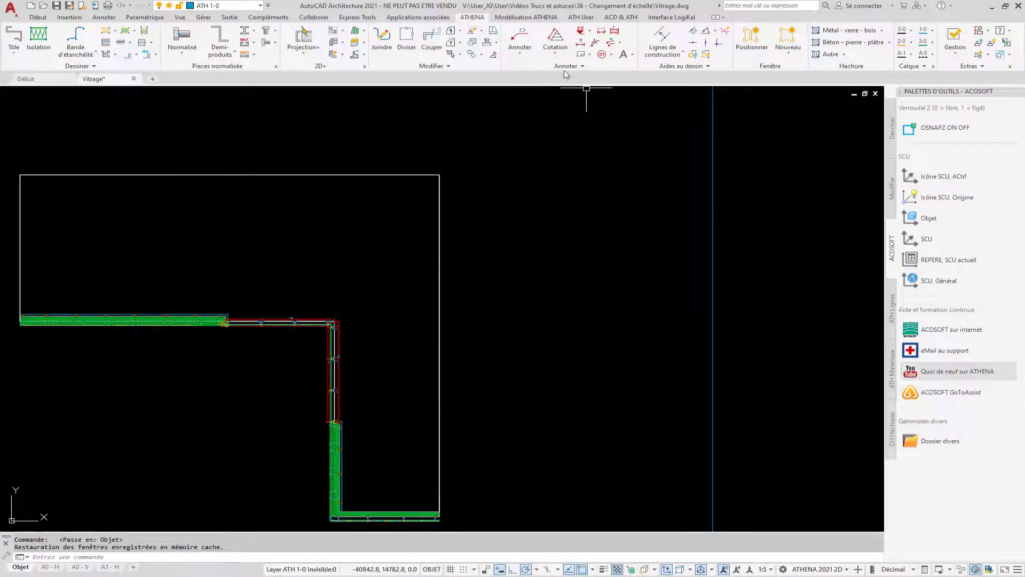
pyautogui.click(601, 47)
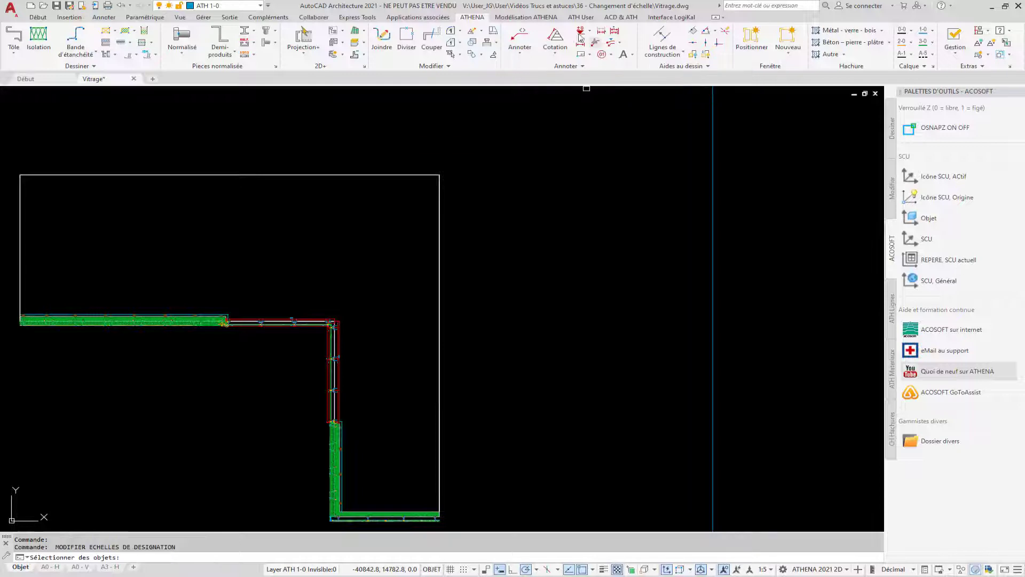
pyautogui.scroll(8, 320, 339)
pyautogui.click(409, 165)
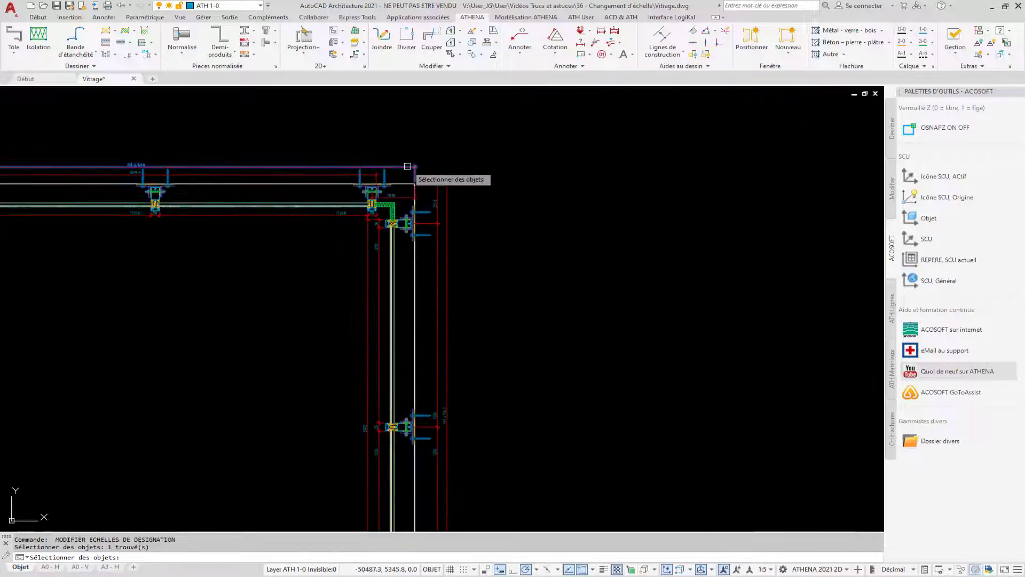
pyautogui.click(448, 196)
pyautogui.scroll(-2, 499, 227)
pyautogui.scroll(-2, 516, 258)
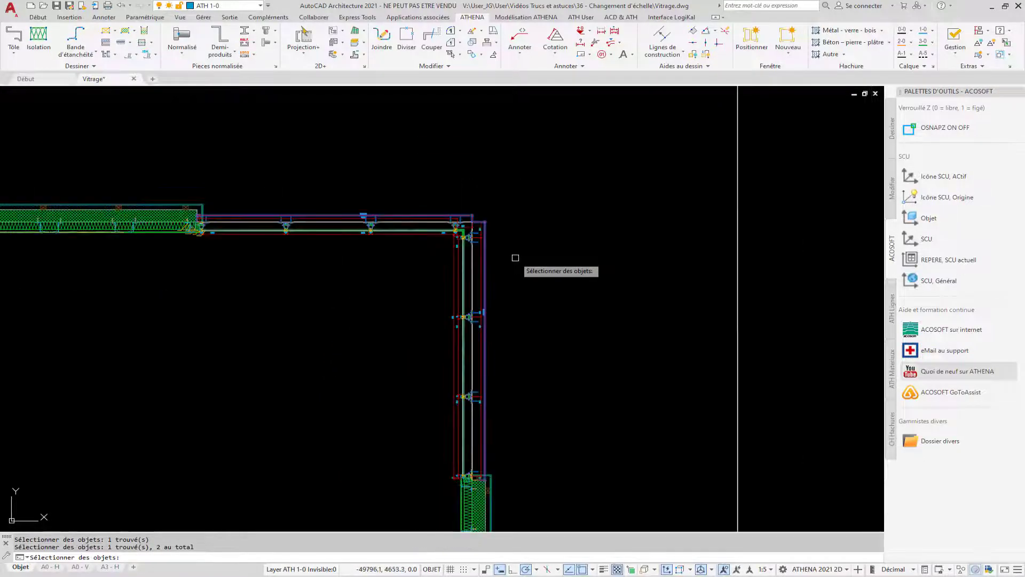
pyautogui.press('Return')
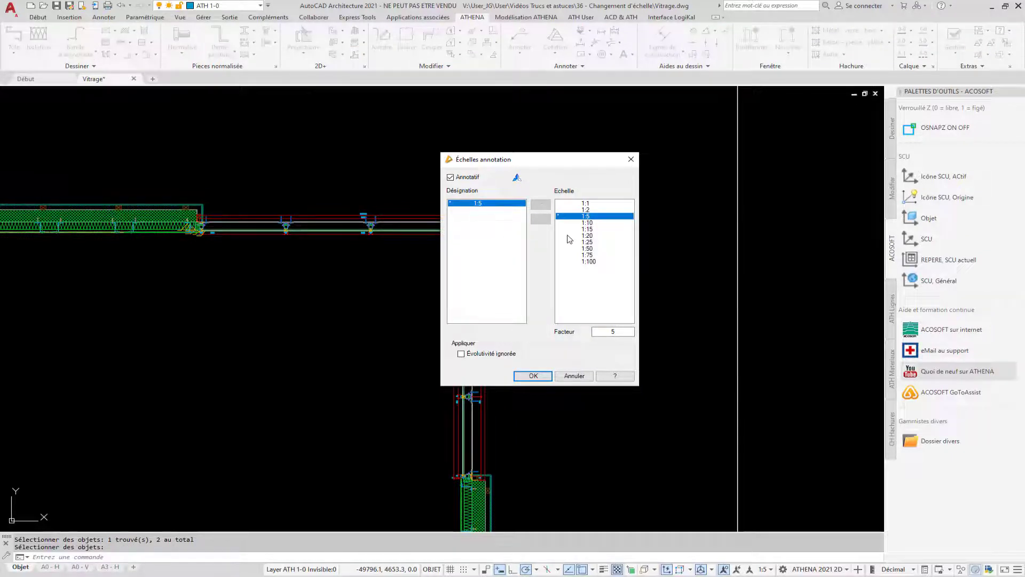
pyautogui.click(586, 229)
pyautogui.click(588, 242)
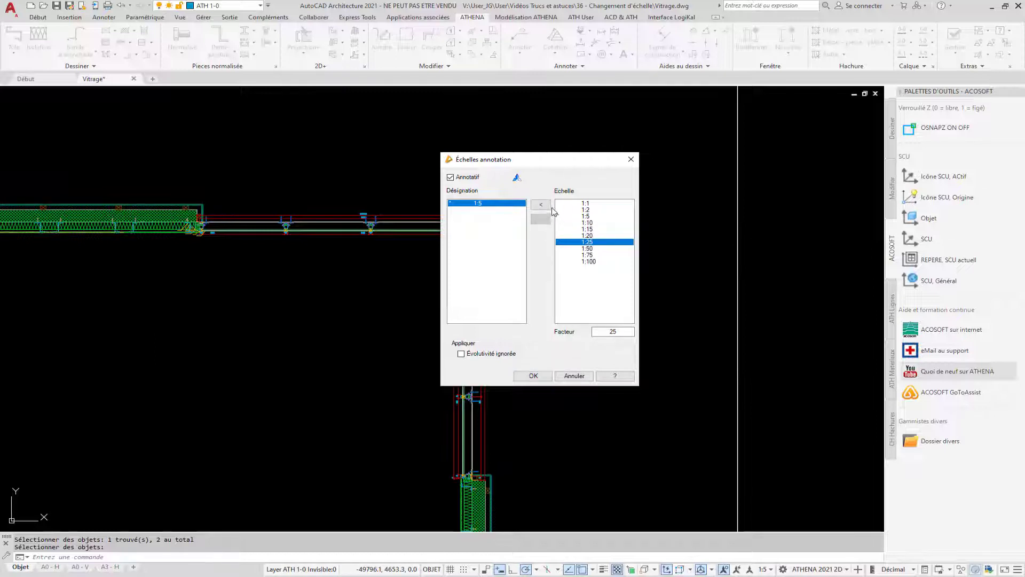
pyautogui.click(541, 205)
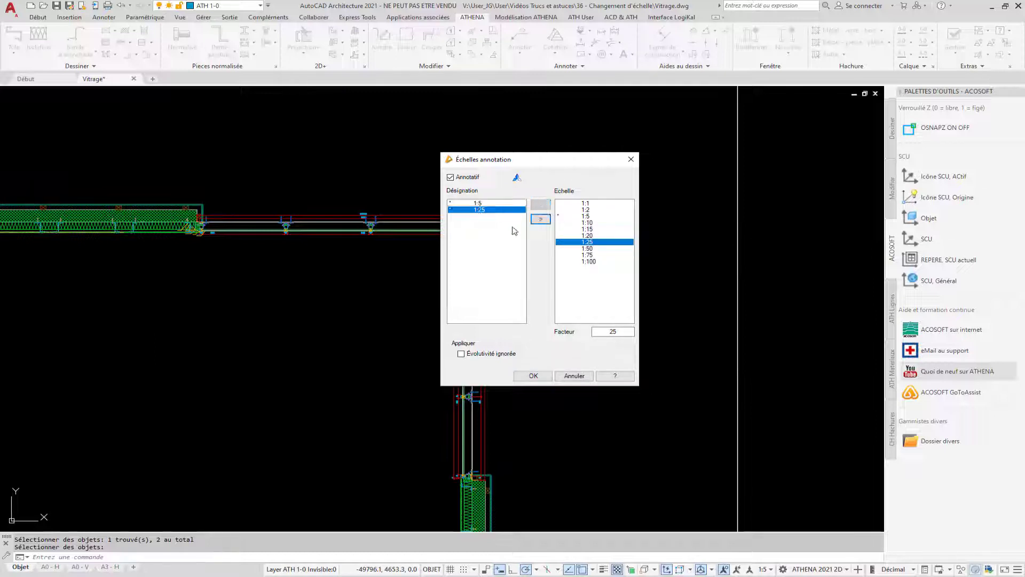
pyautogui.click(534, 376)
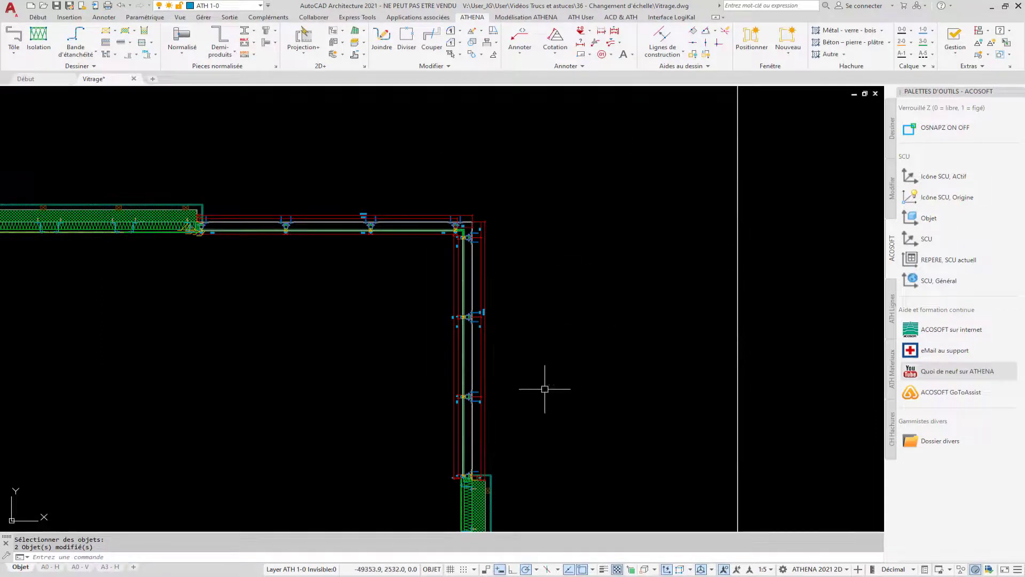
# Set the current annotation scale to 1:25 and move the horizontal overall dimension line further above the glazing.
pyautogui.click(770, 570)
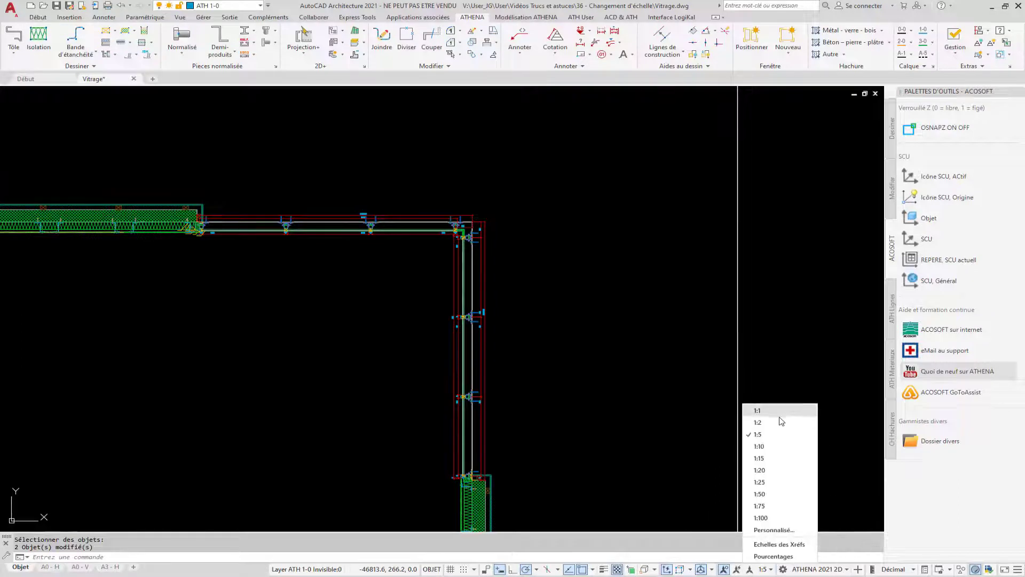
pyautogui.click(767, 486)
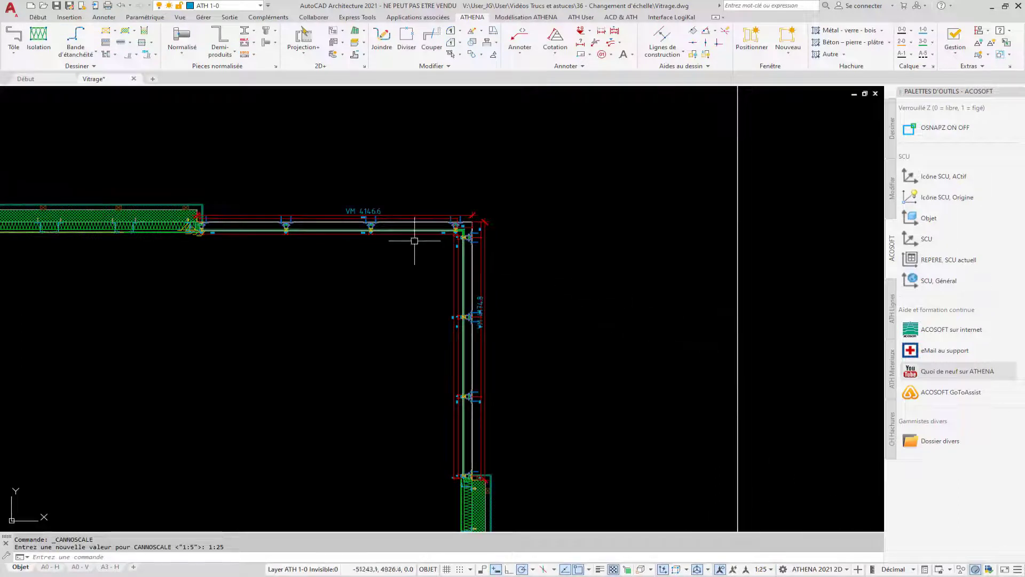
pyautogui.click(363, 212)
pyautogui.click(363, 212)
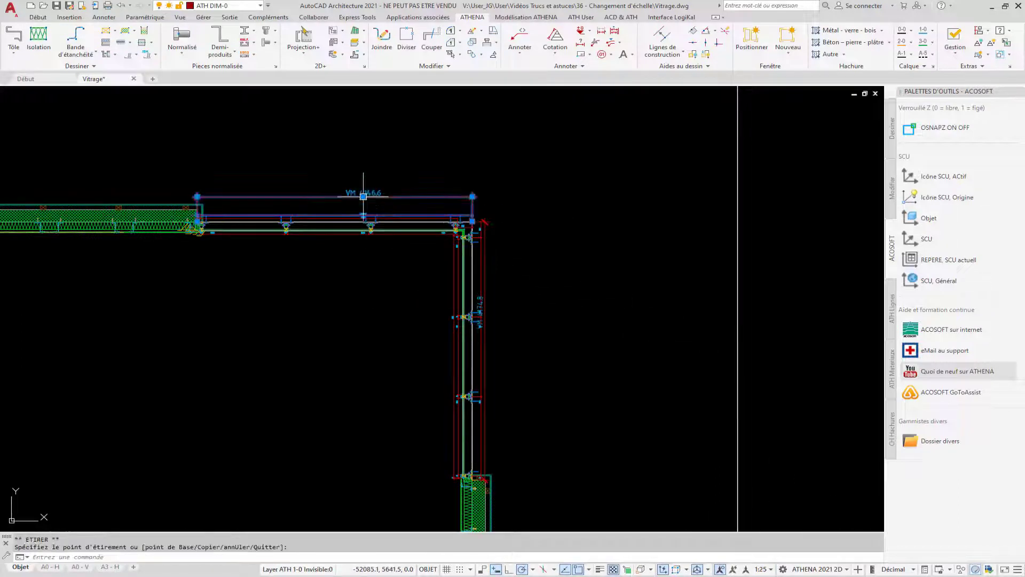
pyautogui.click(363, 196)
pyautogui.press('Escape')
# Move the vertical overall dimension line further outward from the glazing at the 1:25 scale.
pyautogui.click(486, 275)
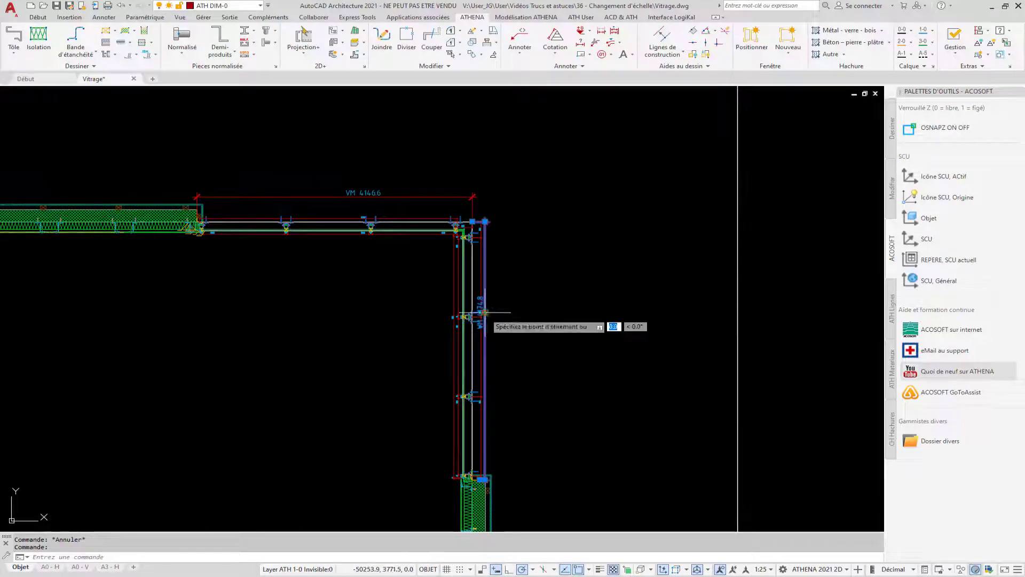
pyautogui.click(483, 316)
pyautogui.click(507, 315)
pyautogui.press('Escape')
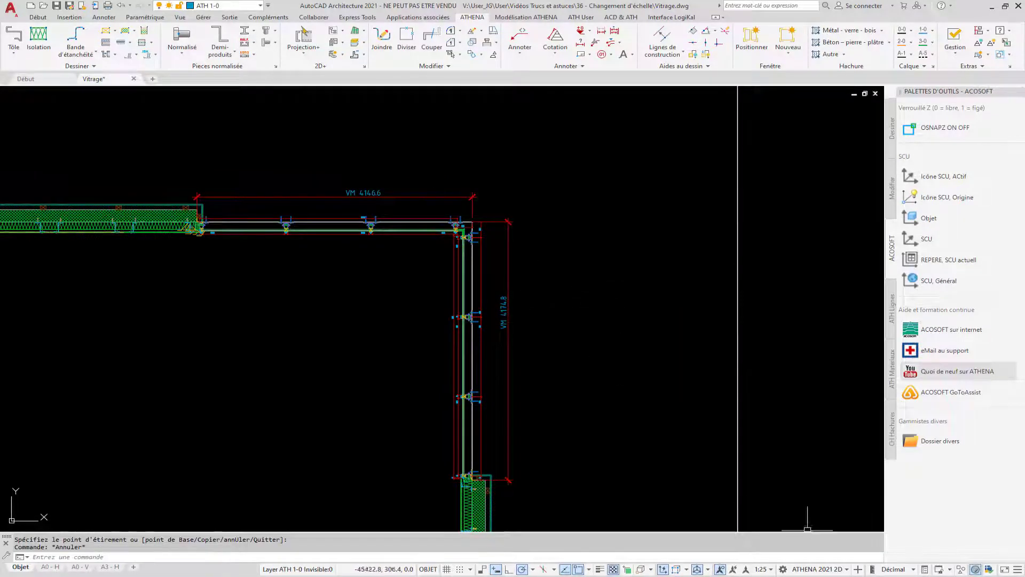
# Set the current annotation scale to 1:5 and return to the A0 - H layout.
pyautogui.click(763, 569)
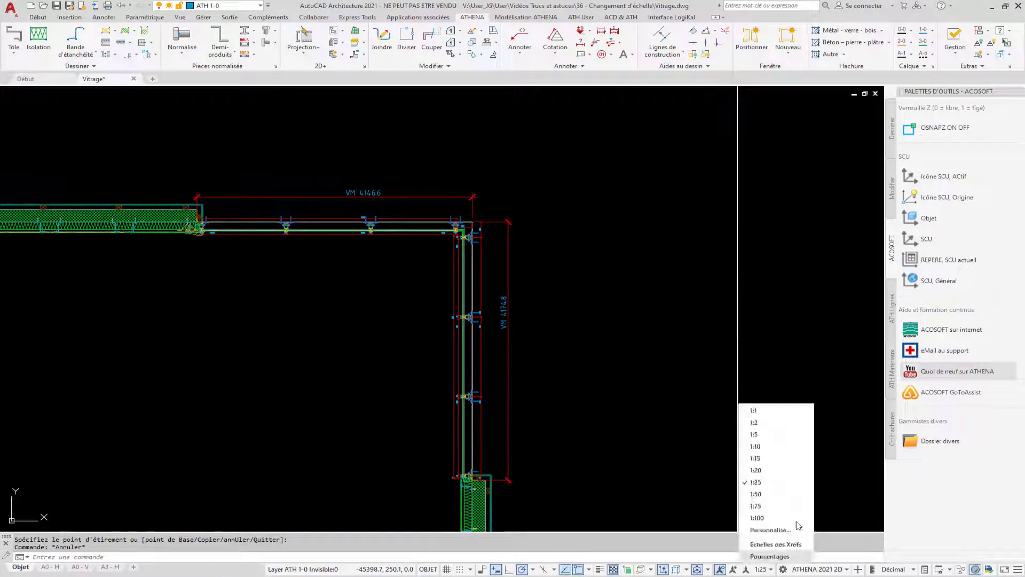
pyautogui.click(753, 439)
pyautogui.click(51, 569)
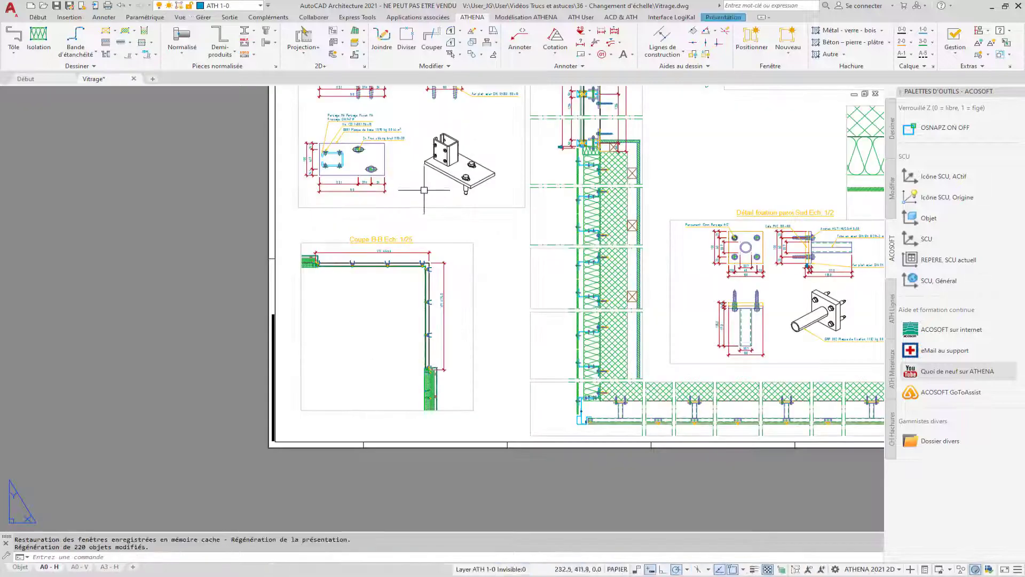
# Compare the overall dimensions in the 1/25 and 1/5 Coupe B-B views and inspect the Détail 1 view on the sheet.
pyautogui.moveTo(487, 248); pyautogui.dragTo(423, 350, button='middle')
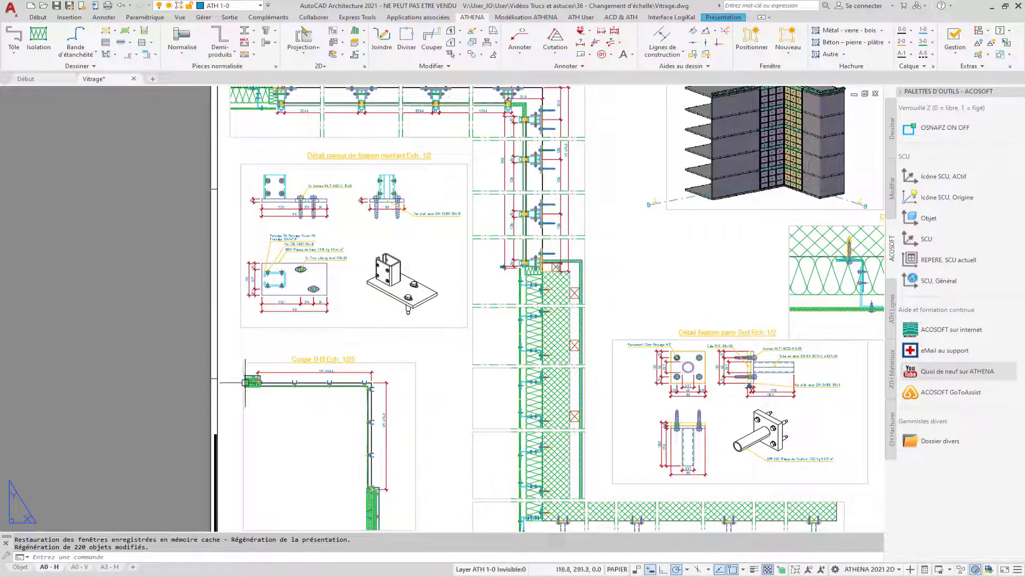
pyautogui.scroll(2, 245, 385)
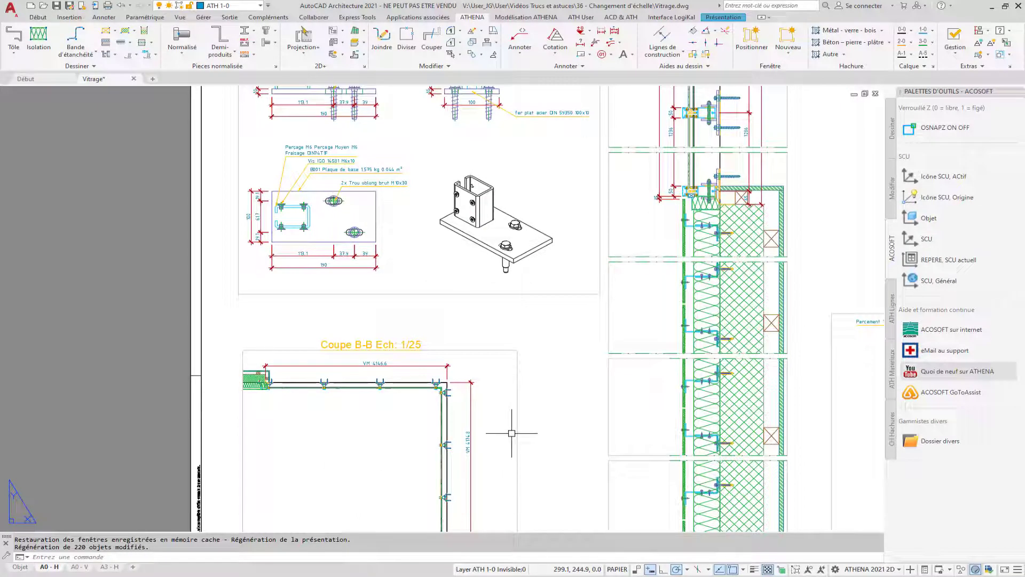
pyautogui.moveTo(402, 364); pyautogui.dragTo(383, 444, button='middle')
pyautogui.scroll(-2, 383, 444)
pyautogui.scroll(2, 571, 144)
pyautogui.moveTo(577, 167); pyautogui.dragTo(579, 174, button='middle')
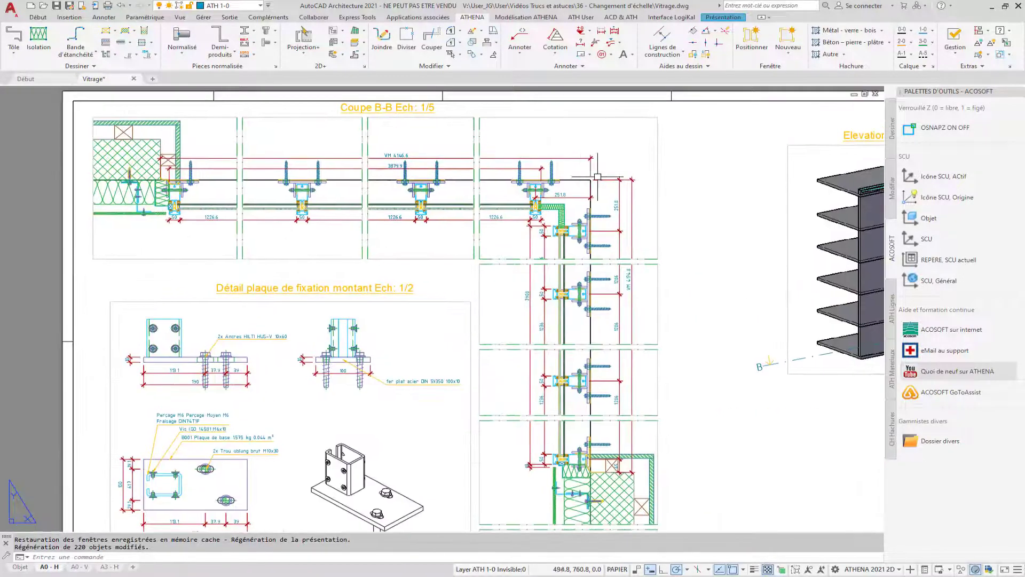
pyautogui.scroll(-2, 597, 197)
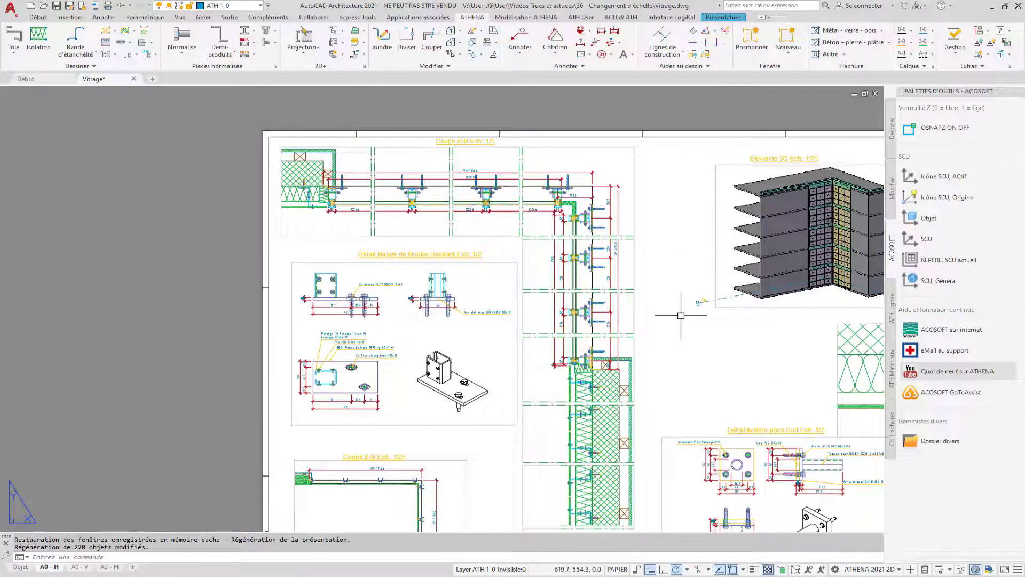
pyautogui.moveTo(681, 315); pyautogui.dragTo(651, 270, button='middle')
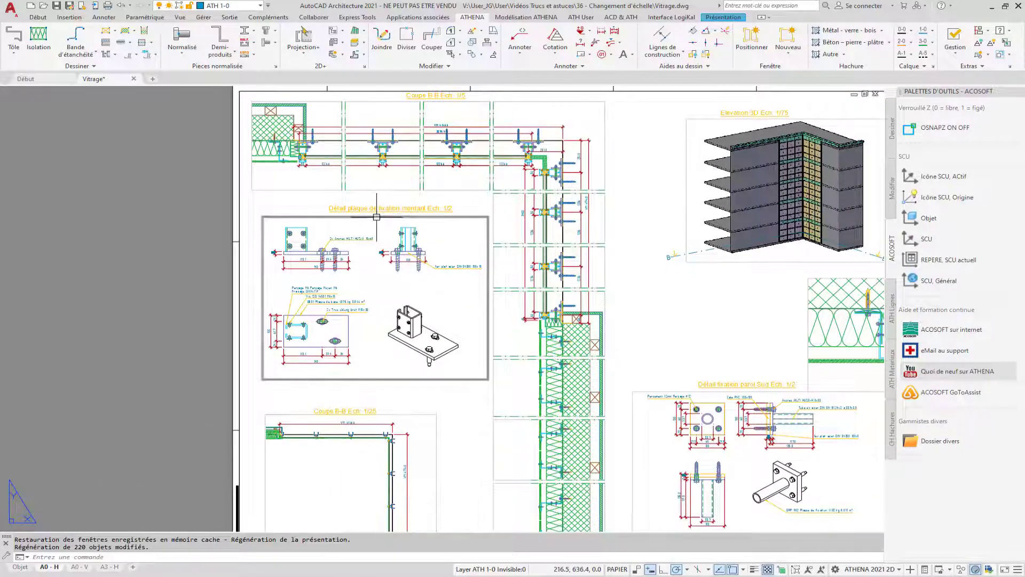
pyautogui.moveTo(367, 169); pyautogui.dragTo(233, 183, button='middle')
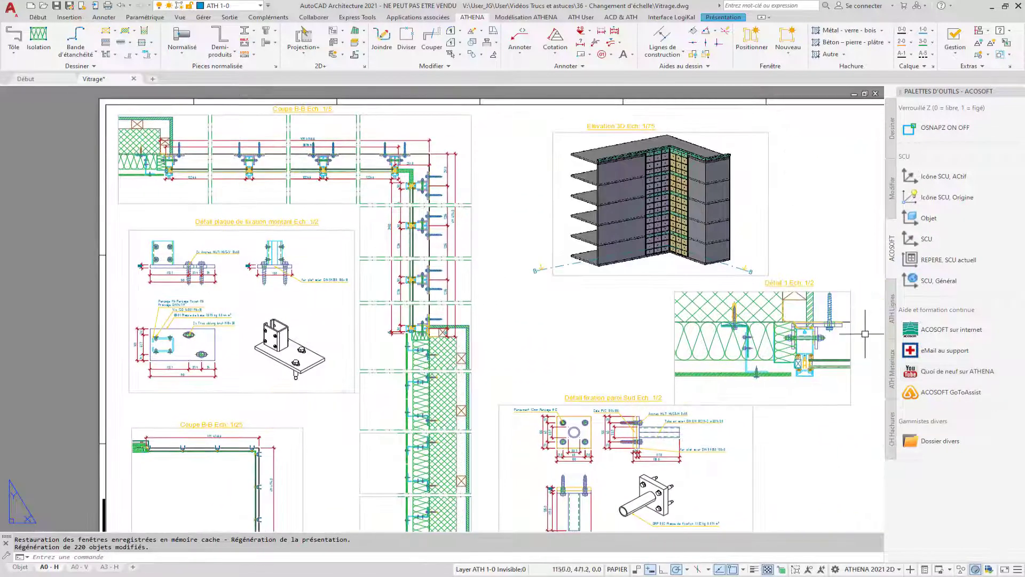
pyautogui.scroll(2, 843, 332)
pyautogui.scroll(-3, 733, 373)
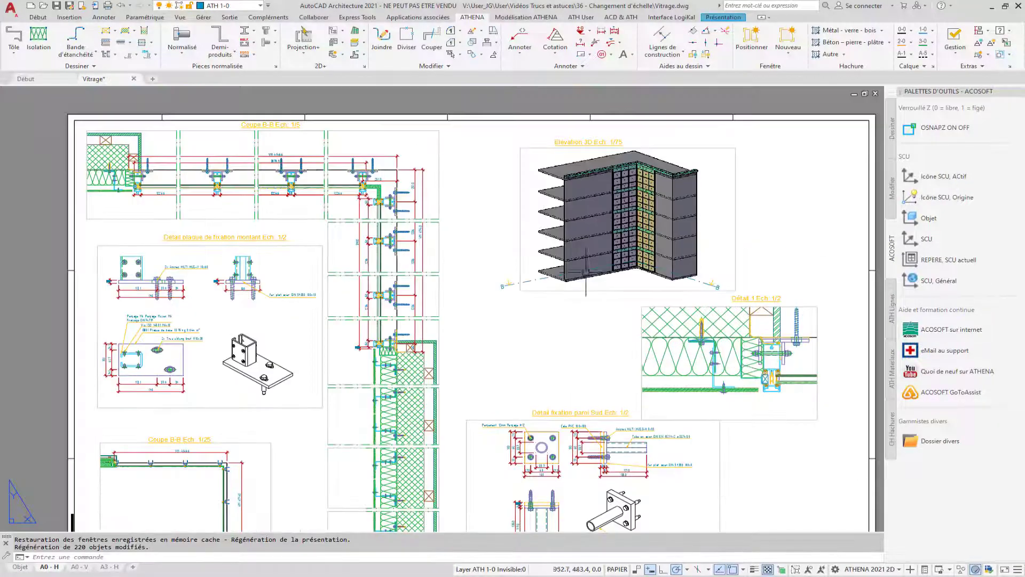
pyautogui.scroll(5, 160, 161)
pyautogui.moveTo(199, 163); pyautogui.dragTo(274, 246, button='middle')
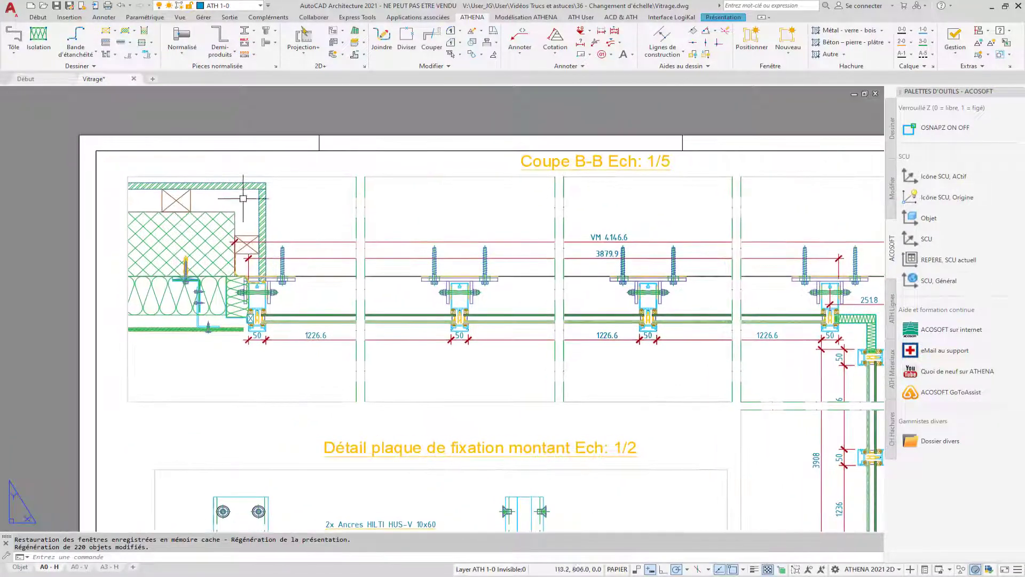
# In model space, add the 1:2 annotation scale to the material and fastener labels around the panel and window junction.
pyautogui.click(20, 566)
pyautogui.scroll(3, 162, 235)
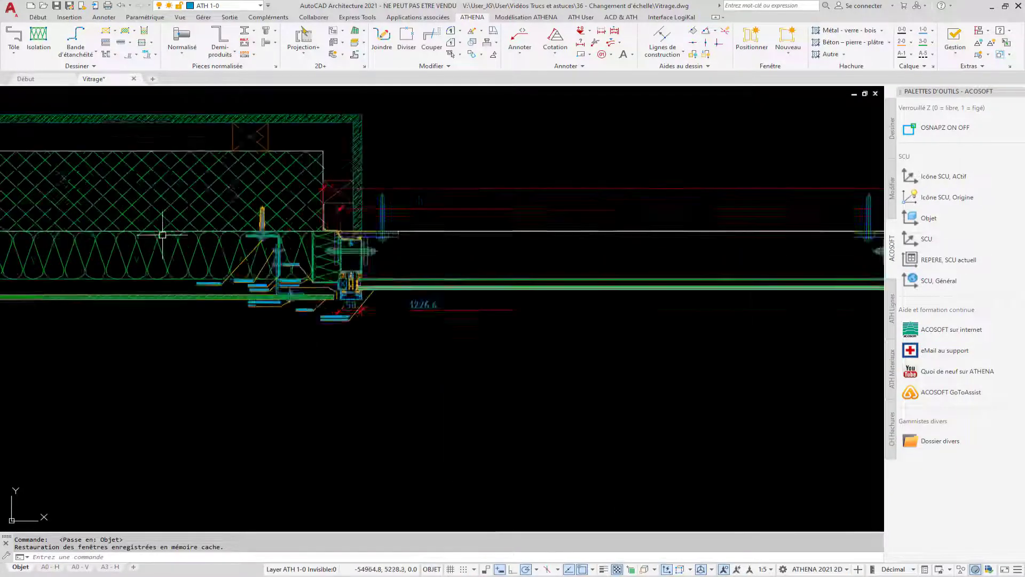
pyautogui.scroll(3, 162, 235)
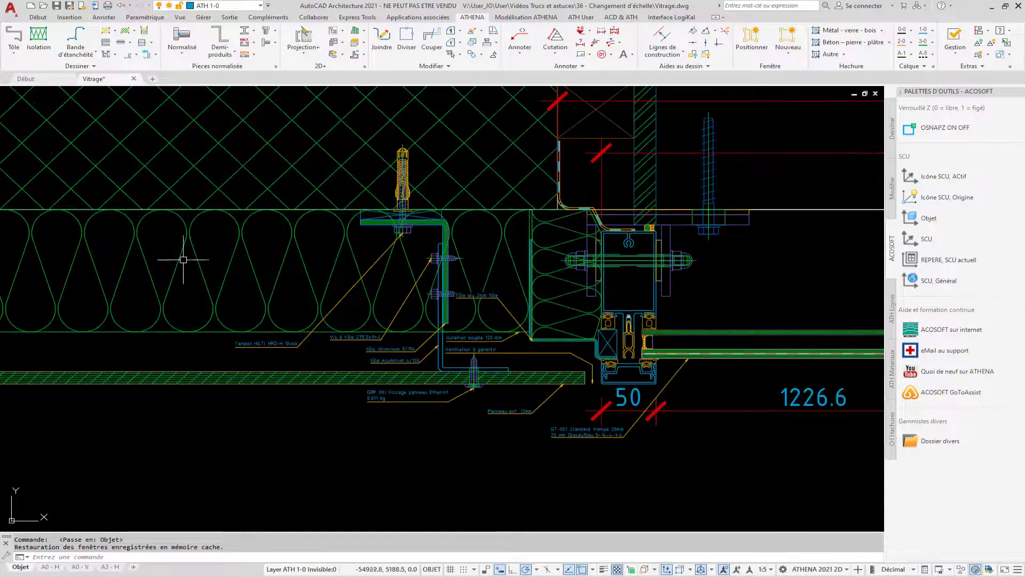
pyautogui.click(578, 43)
pyautogui.click(566, 459)
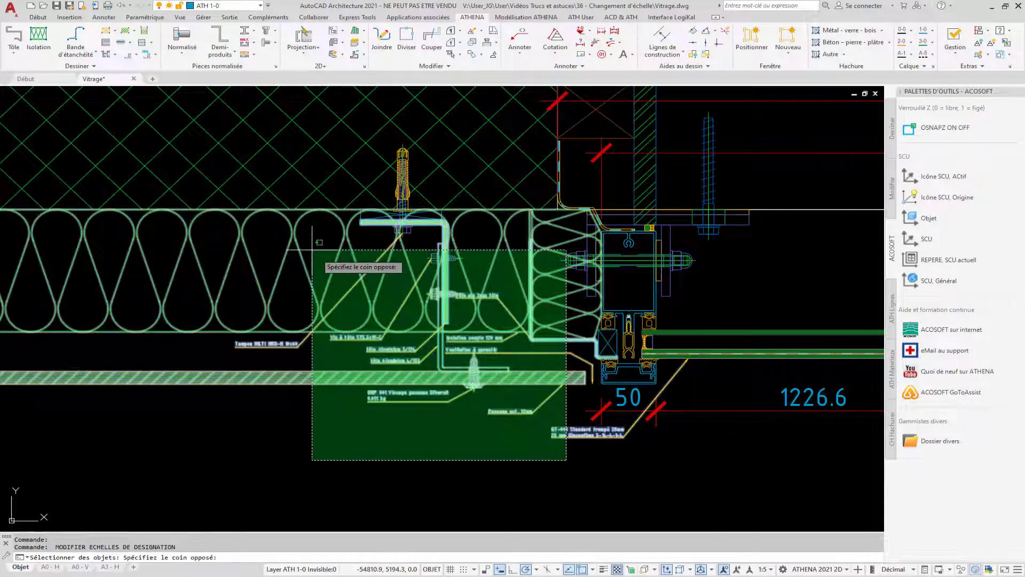
pyautogui.click(312, 249)
pyautogui.press('Return')
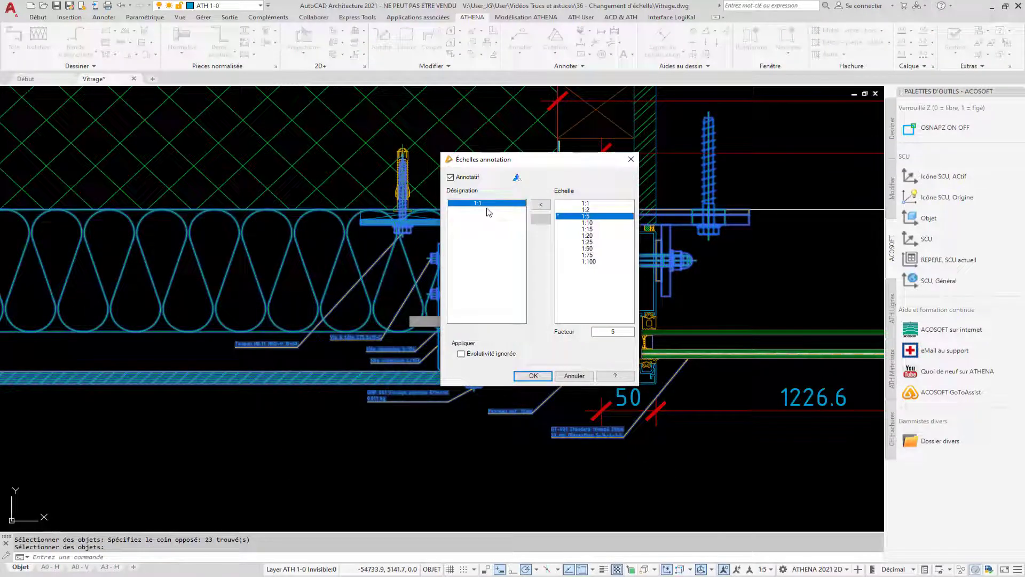
pyautogui.click(572, 209)
pyautogui.click(541, 204)
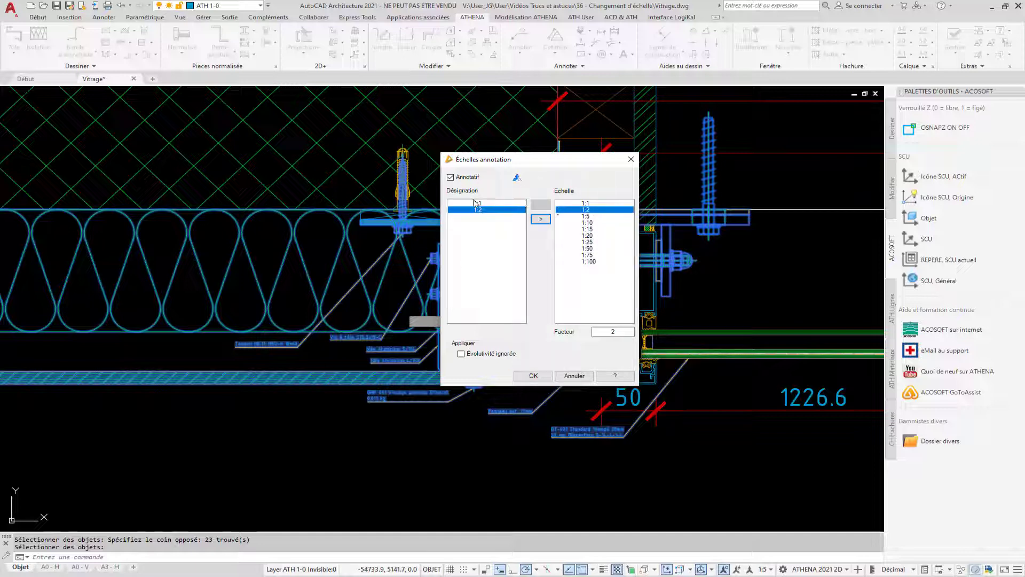
pyautogui.click(532, 375)
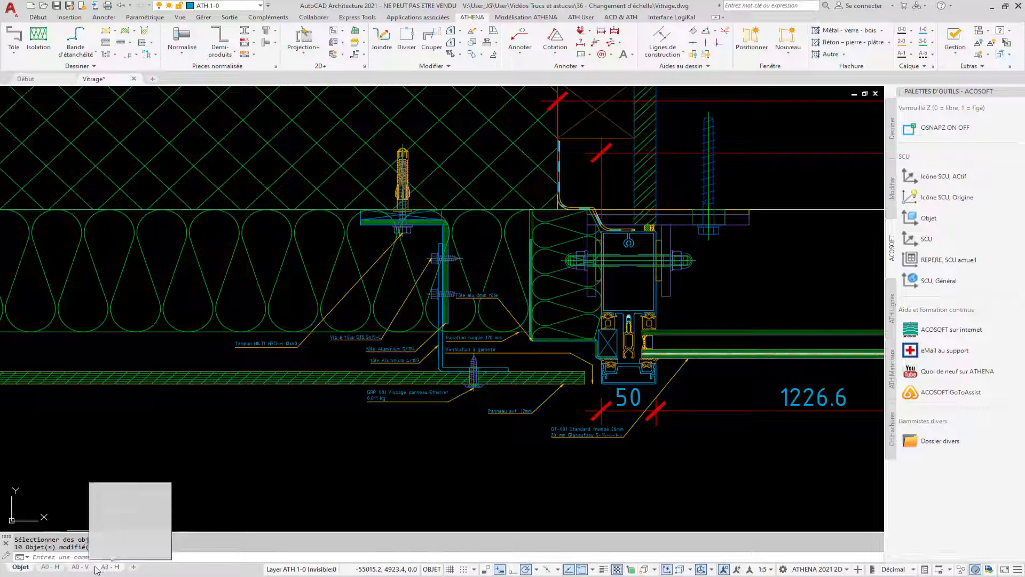
# Return to the paper space of the A0 - H layout and check the labels in the Détail 1 view.
pyautogui.click(49, 566)
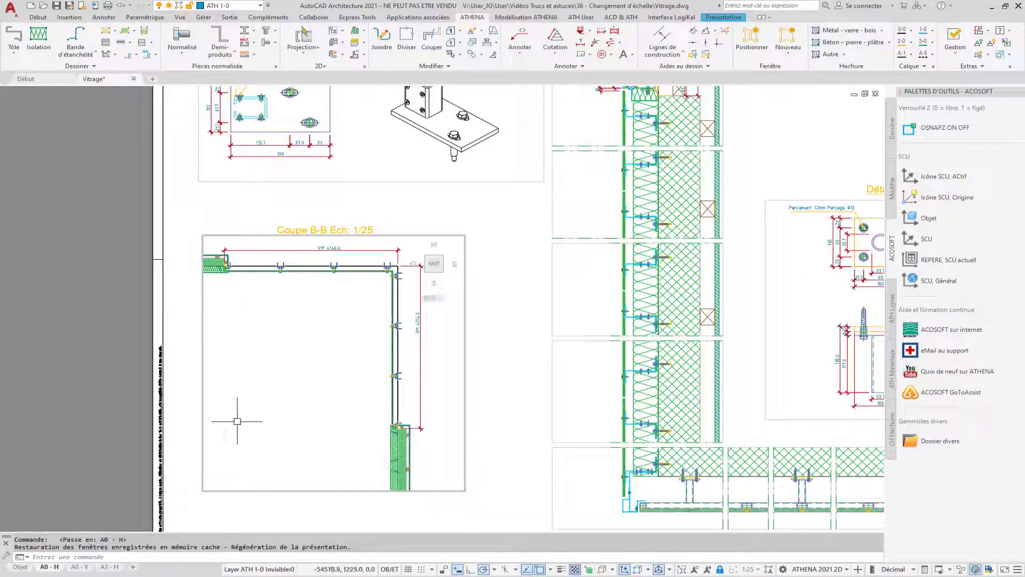
pyautogui.doubleClick(514, 363)
pyautogui.scroll(-4, 469, 354)
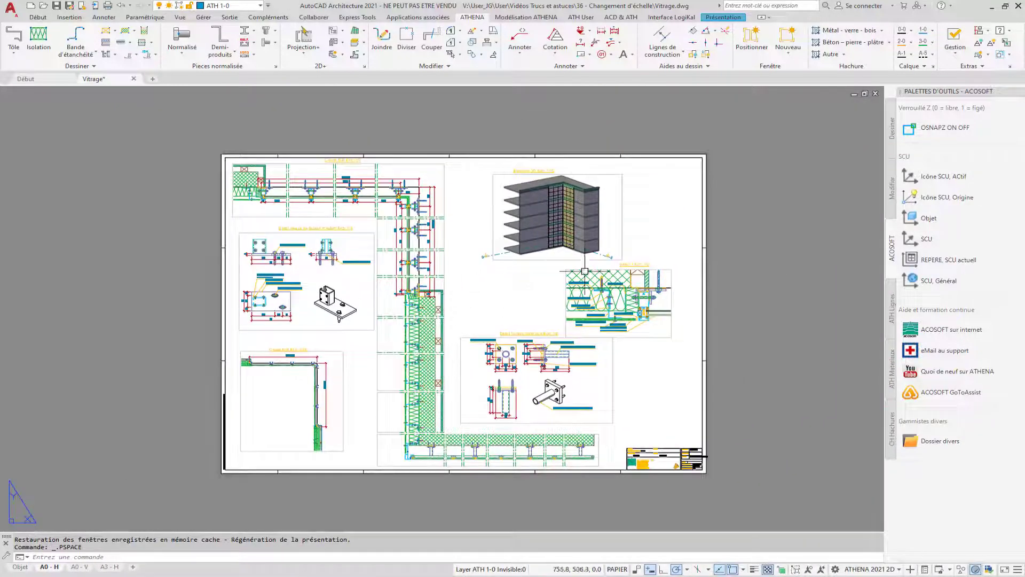
# Inspect the labels in the Détail 1 view and the dimensions in the 1/5 Coupe B-B view on the A0 - H sheet.
pyautogui.scroll(6, 585, 272)
pyautogui.moveTo(672, 387); pyautogui.dragTo(567, 368, button='middle')
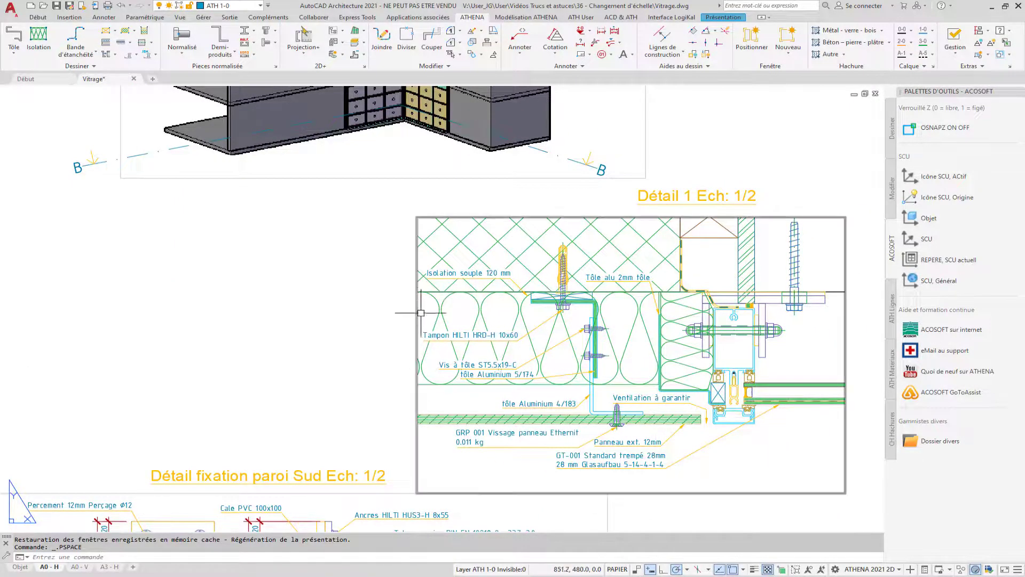
pyautogui.scroll(-6, 419, 304)
pyautogui.scroll(5, 162, 268)
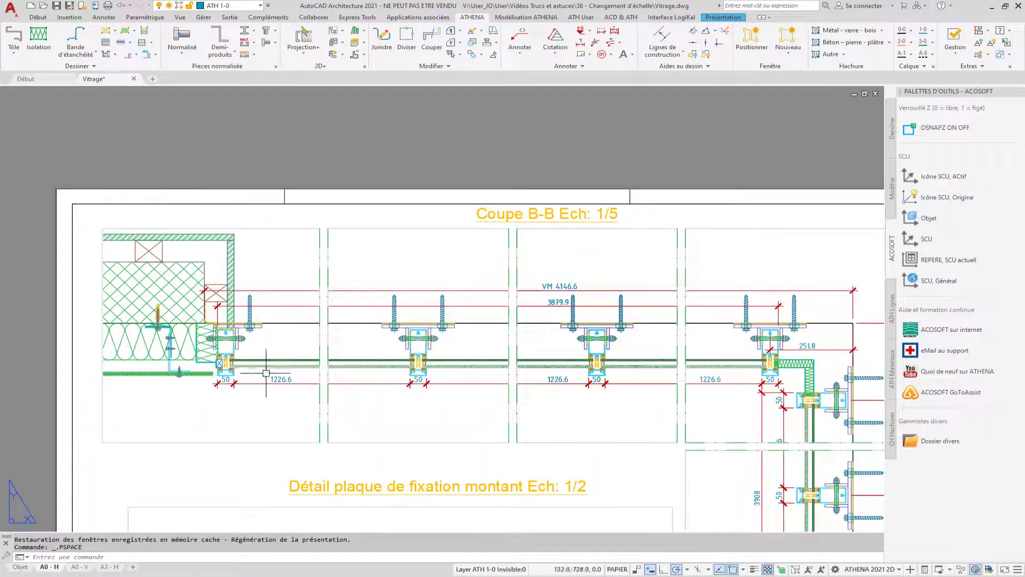
pyautogui.scroll(-4, 254, 340)
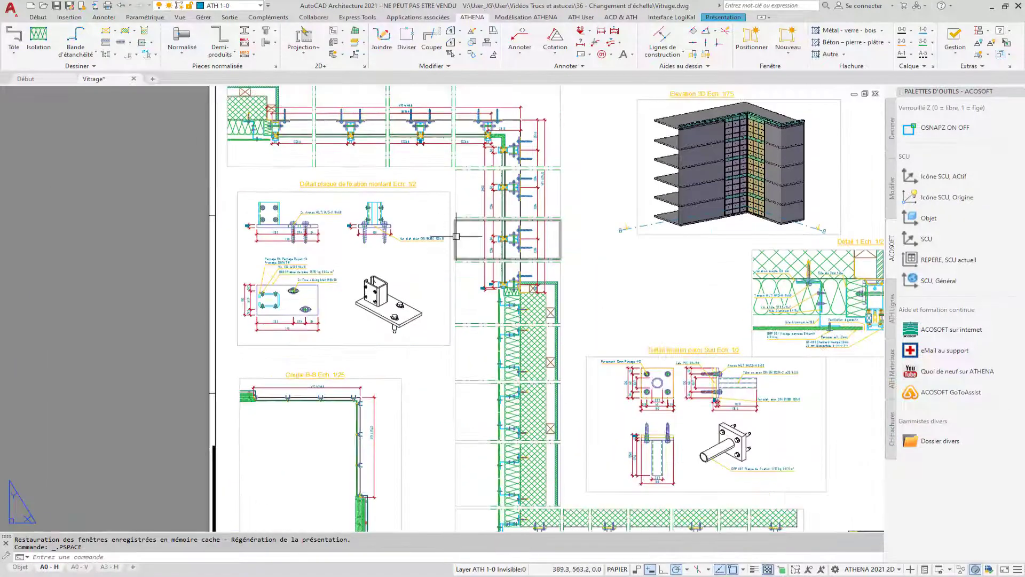
pyautogui.moveTo(632, 385); pyautogui.dragTo(609, 292, button='middle')
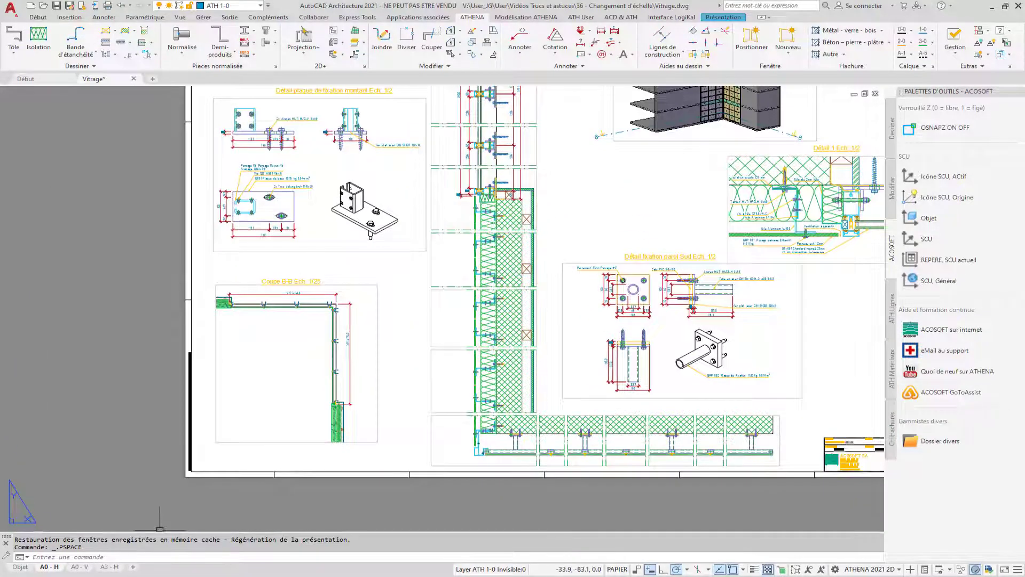
# Open the A0 - V layout and compare the annotations in the 1/10 and 1/50 Coupe A-A views.
pyautogui.click(78, 567)
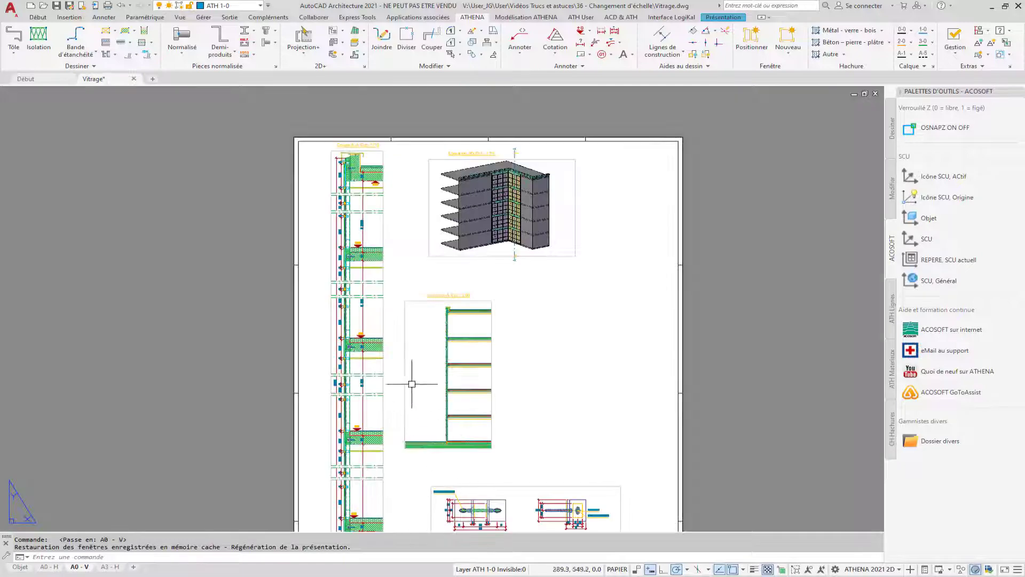
pyautogui.scroll(3, 581, 423)
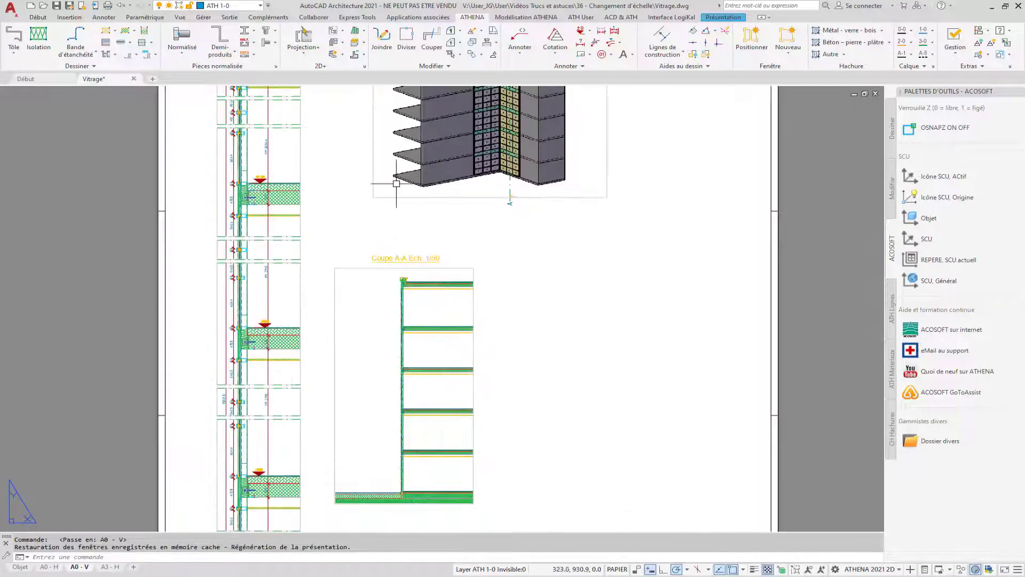
pyautogui.moveTo(355, 191); pyautogui.dragTo(472, 337, button='middle')
pyautogui.scroll(2, 323, 171)
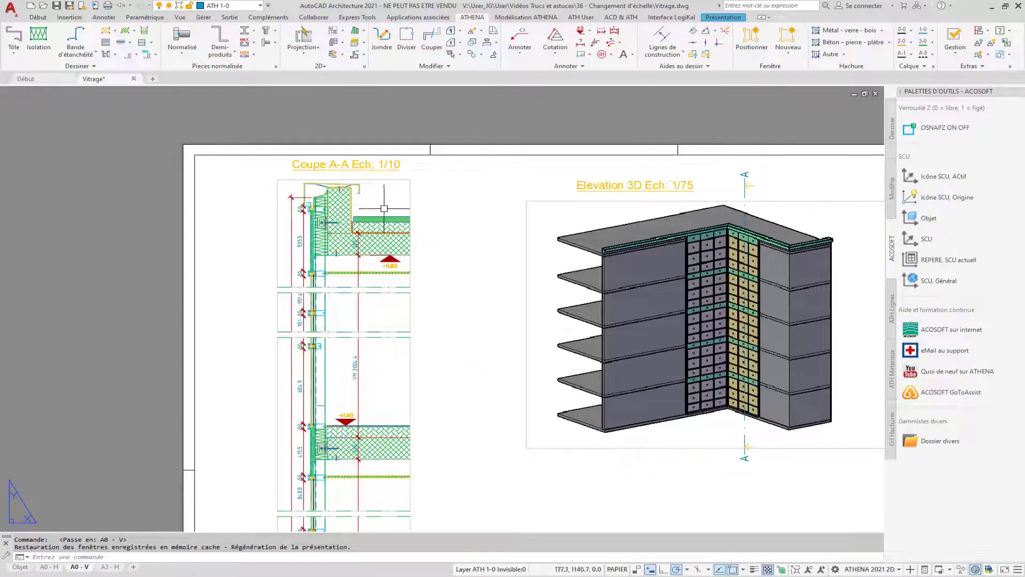
pyautogui.scroll(-2, 385, 187)
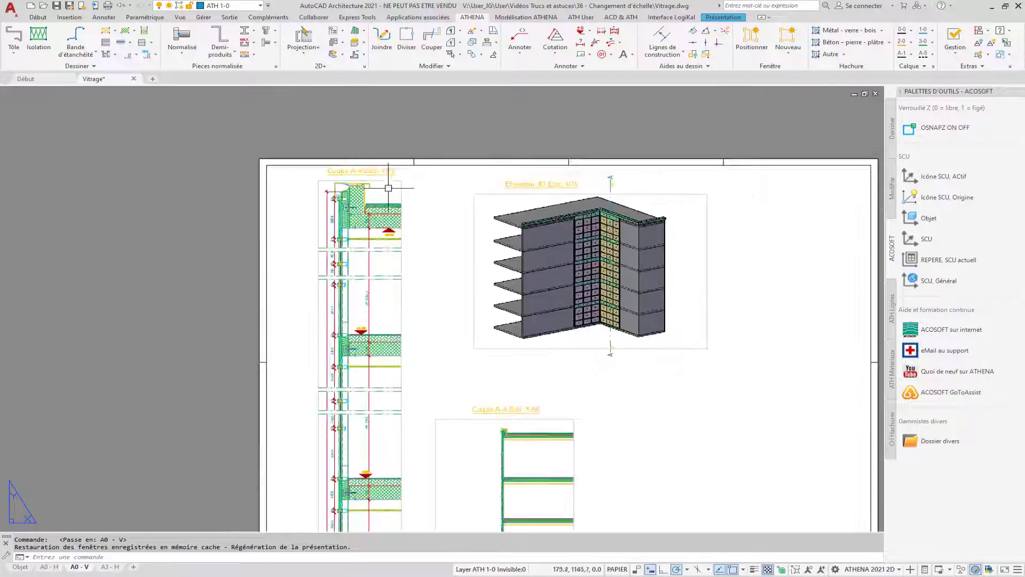
pyautogui.moveTo(507, 404); pyautogui.dragTo(520, 302, button='middle')
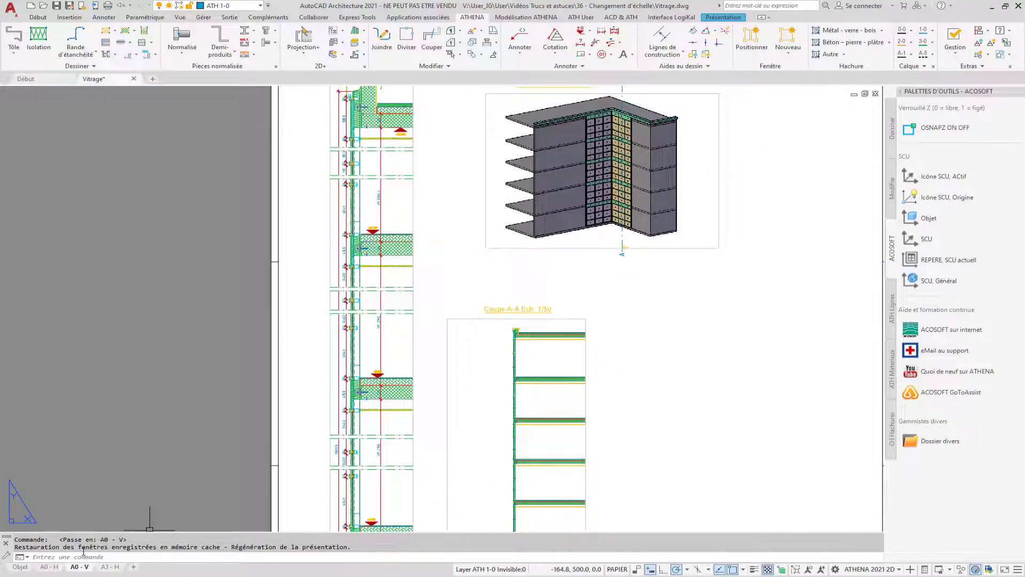
# In model space, add the 1:50 annotation scale to the vertical floor dimensions and level marks of section A-A.
pyautogui.click(20, 566)
pyautogui.scroll(6, 555, 161)
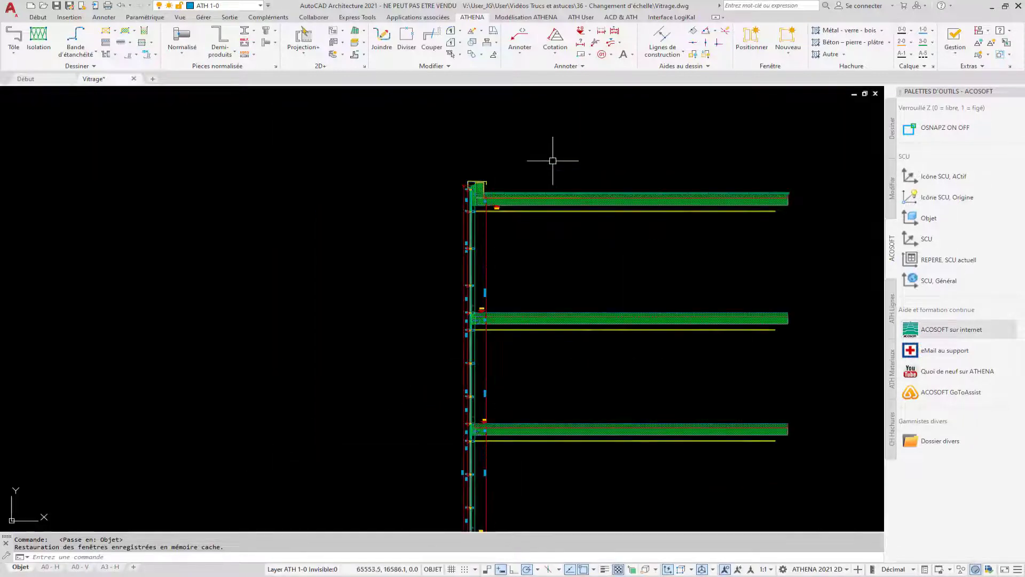
pyautogui.click(593, 43)
pyautogui.scroll(4, 448, 377)
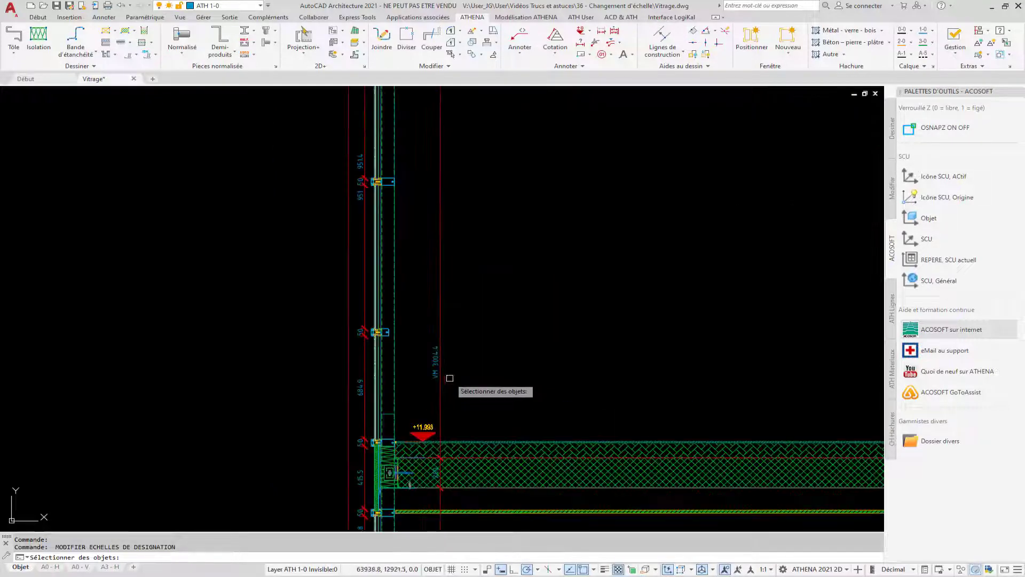
pyautogui.click(470, 268)
pyautogui.click(404, 406)
pyautogui.moveTo(458, 439); pyautogui.dragTo(391, 218, button='middle')
pyautogui.click(472, 142)
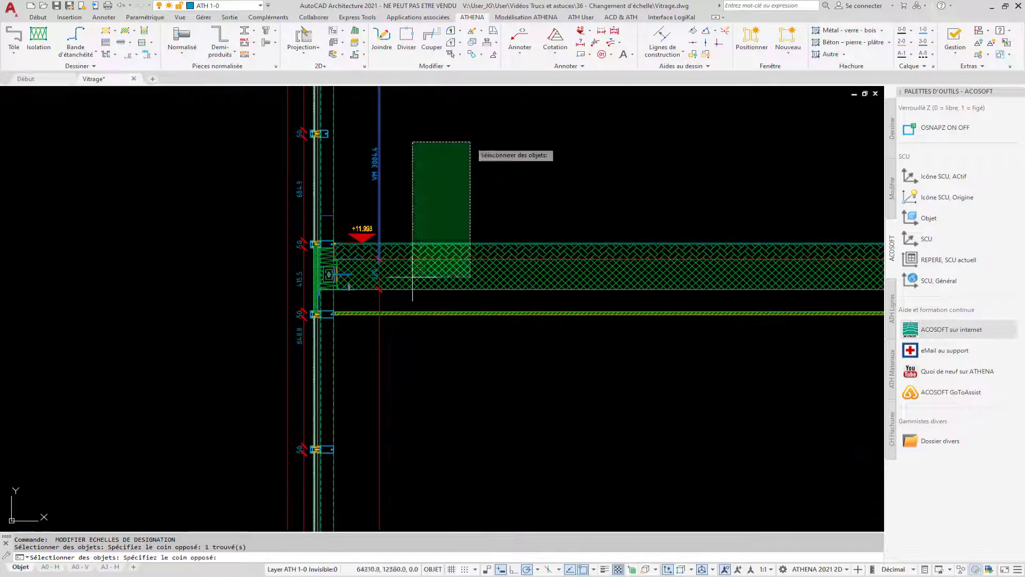
pyautogui.click(360, 394)
pyautogui.scroll(-2, 375, 389)
pyautogui.moveTo(377, 295)
pyautogui.mouseDown(button='middle')
pyautogui.moveTo(384, 255)
pyautogui.moveTo(350, 192)
pyautogui.mouseUp(button='middle')
pyautogui.scroll(6, 385, 255)
pyautogui.scroll(-5, 306, 179)
pyautogui.scroll(2, 283, 410)
pyautogui.click(418, 133)
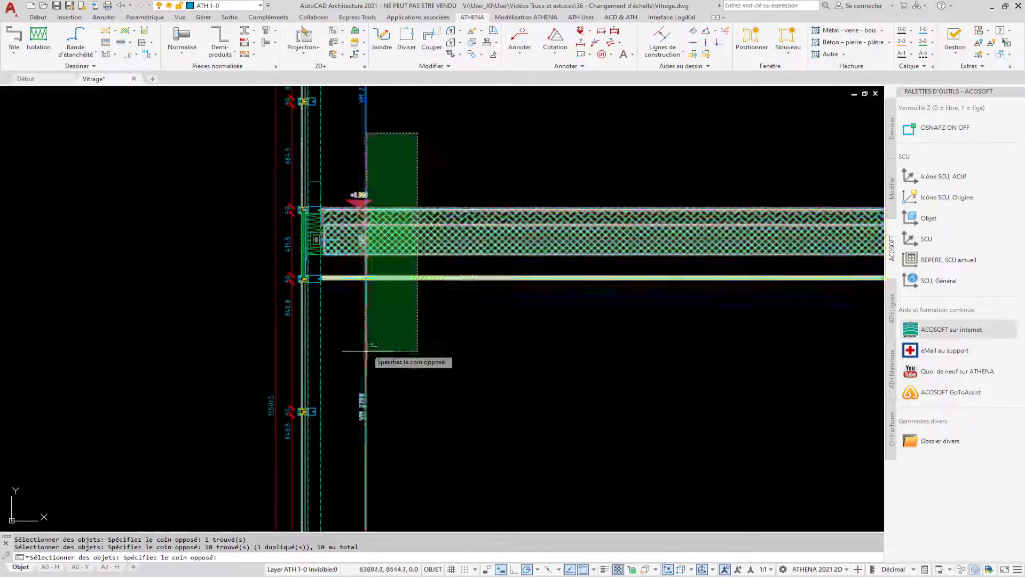
pyautogui.click(365, 355)
pyautogui.moveTo(395, 425); pyautogui.dragTo(367, 106, button='middle')
pyautogui.click(402, 274)
pyautogui.click(316, 434)
pyautogui.moveTo(353, 490); pyautogui.dragTo(356, 70, button='middle')
pyautogui.click(381, 296)
pyautogui.click(329, 421)
pyautogui.press('Return')
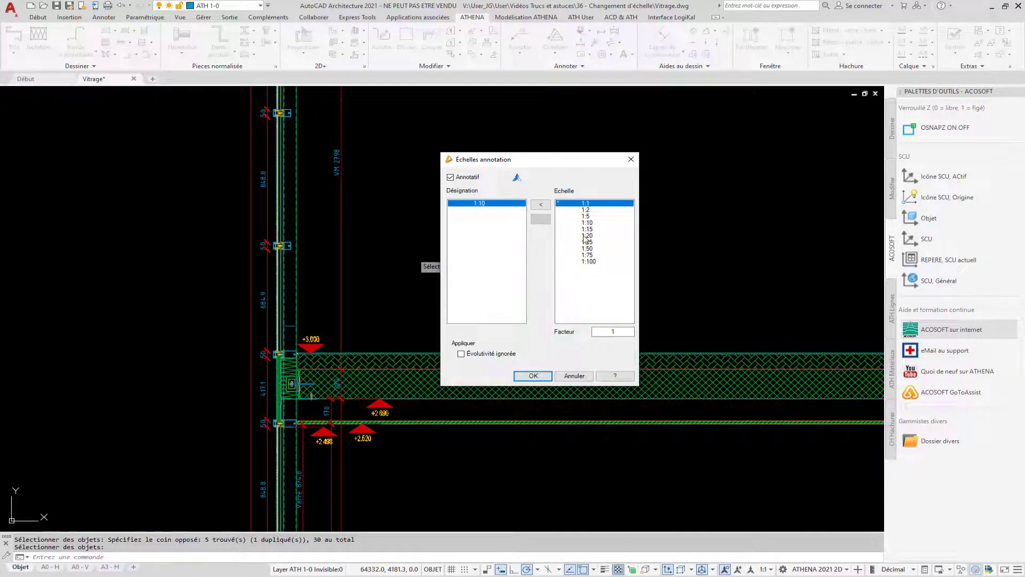
pyautogui.click(587, 249)
pyautogui.click(546, 206)
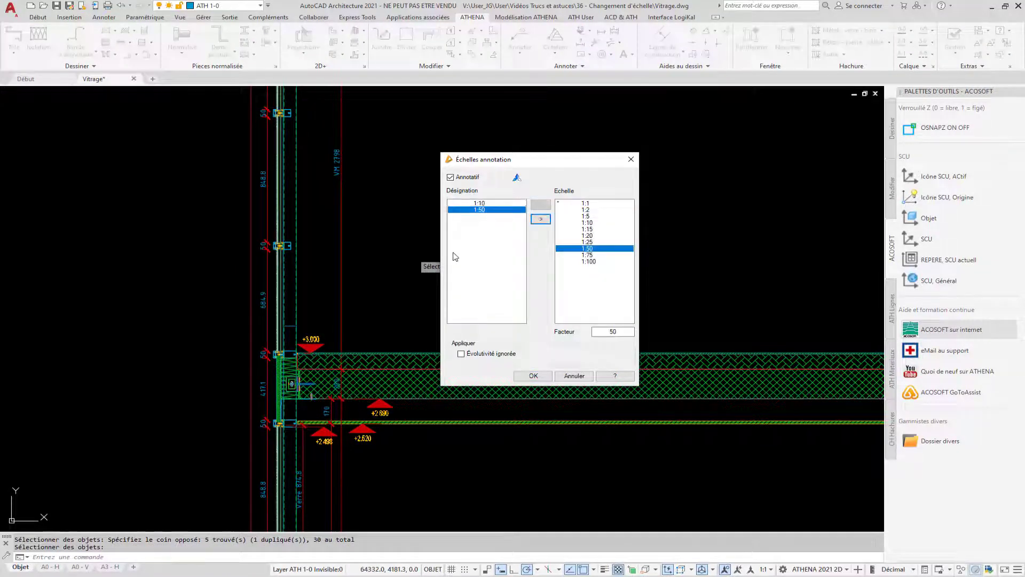
pyautogui.click(533, 375)
# Return to the A0 - V layout and check the dimensions and level marks in the 1/50 Coupe A-A view.
pyautogui.click(78, 571)
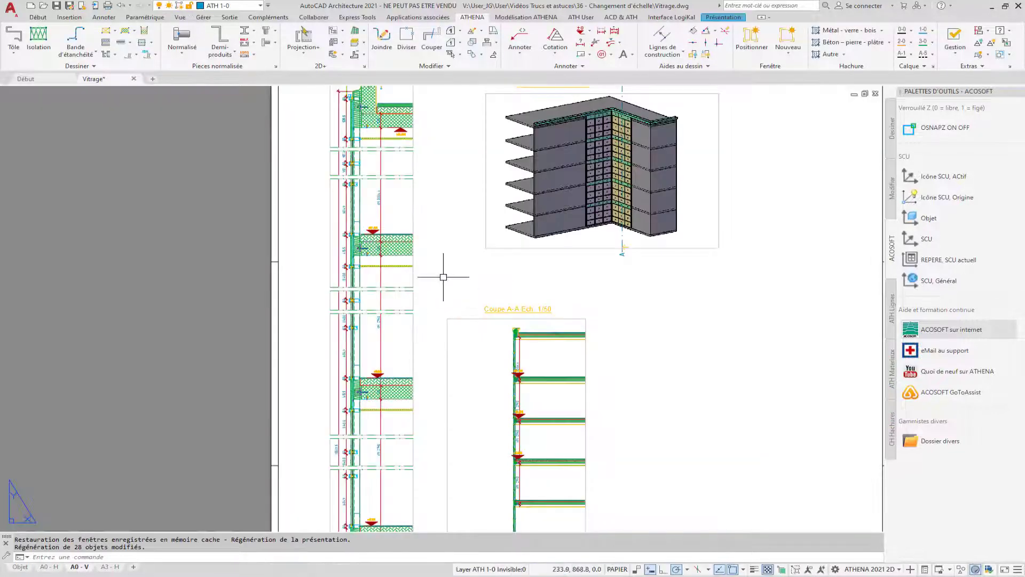
pyautogui.scroll(2, 545, 370)
pyautogui.moveTo(539, 364); pyautogui.dragTo(452, 206, button='middle')
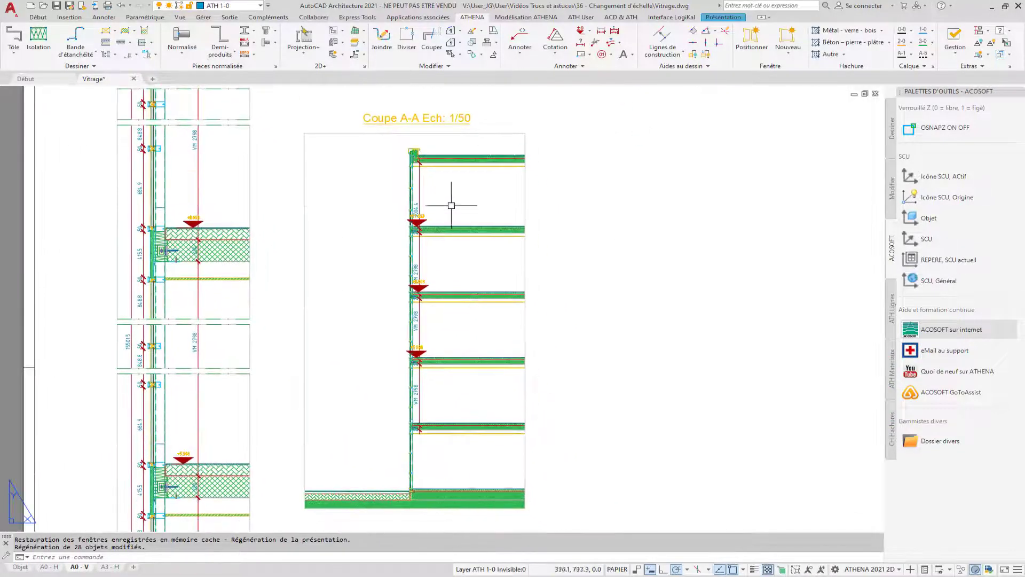
# Inside the 1/50 Coupe A-A viewport, move the vertical floor dimension line farther into the building, away from the facade, and return to paper space.
pyautogui.doubleClick(420, 393)
pyautogui.click(419, 392)
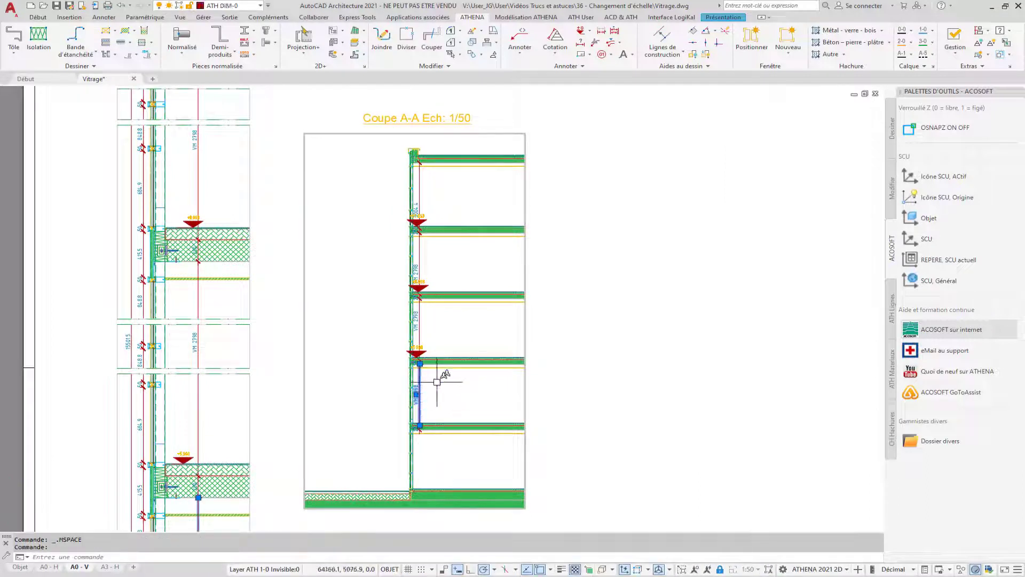
pyautogui.press('Escape')
pyautogui.click(616, 33)
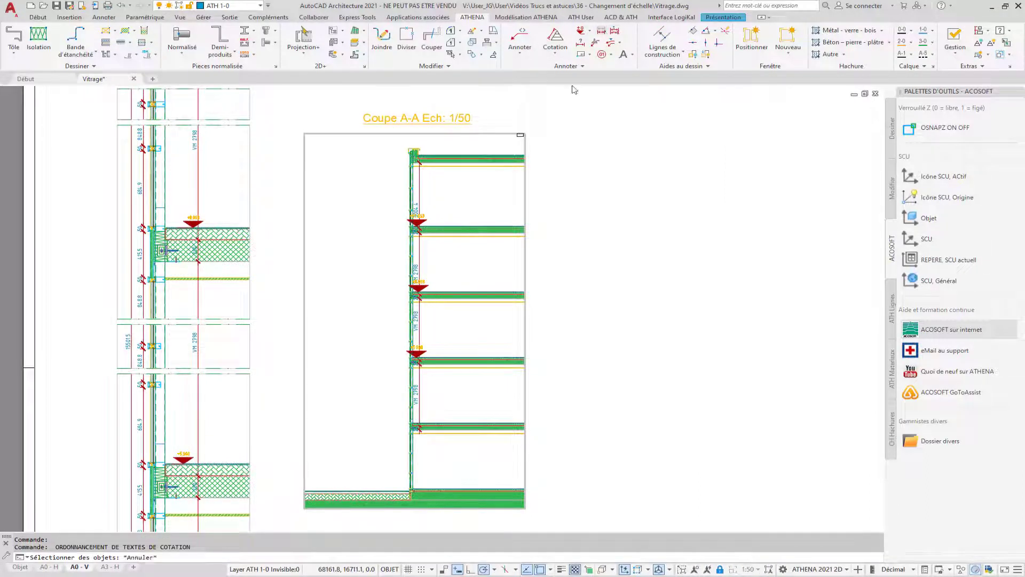
pyautogui.click(527, 140)
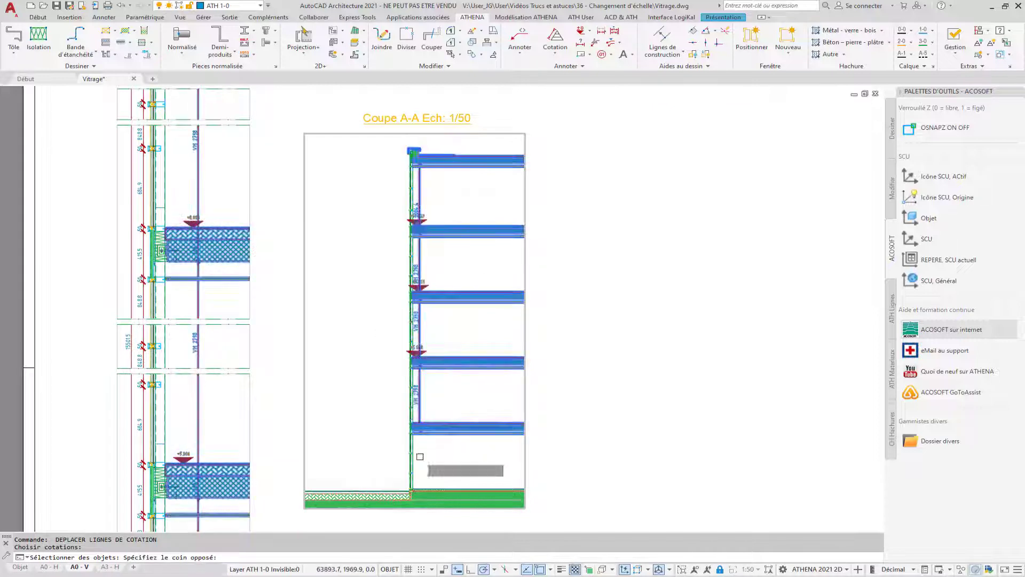
pyautogui.click(439, 397)
pyautogui.press('Return')
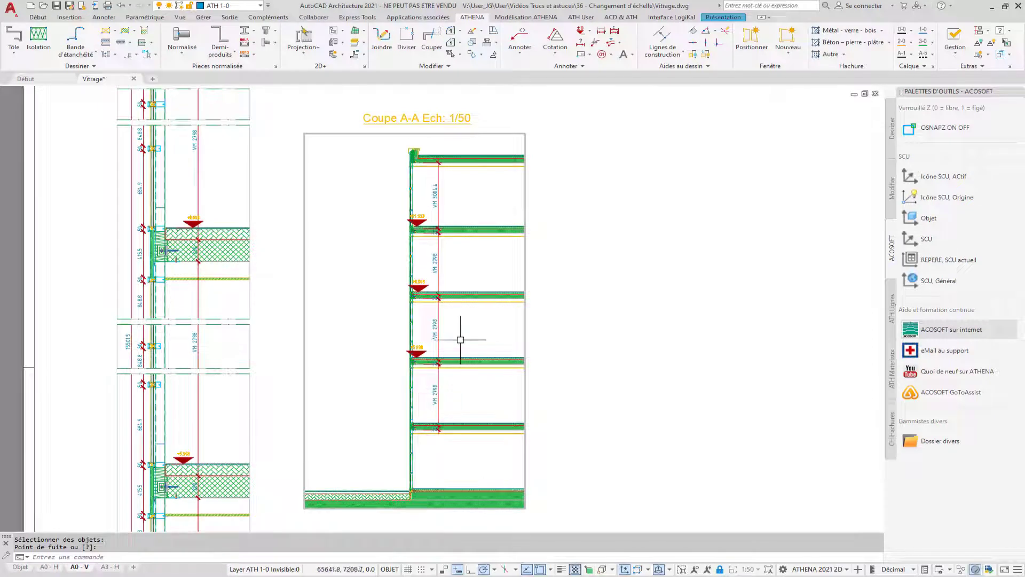
pyautogui.doubleClick(565, 231)
# In the 1/50 Coupe A-A viewport, move the +11.993 level mark outside the facade and return to paper space.
pyautogui.scroll(4, 433, 215)
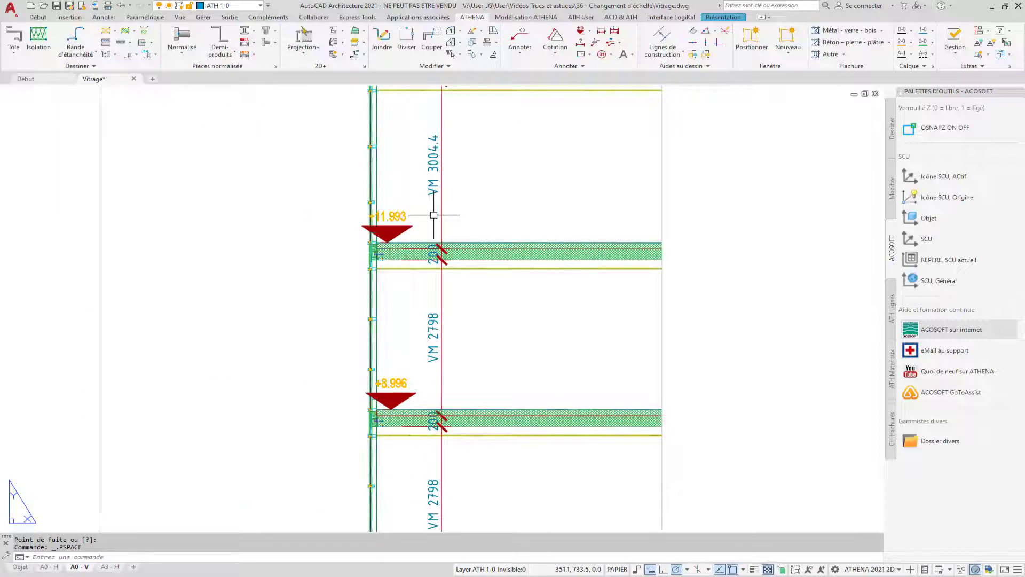
pyautogui.doubleClick(433, 214)
pyautogui.click(387, 242)
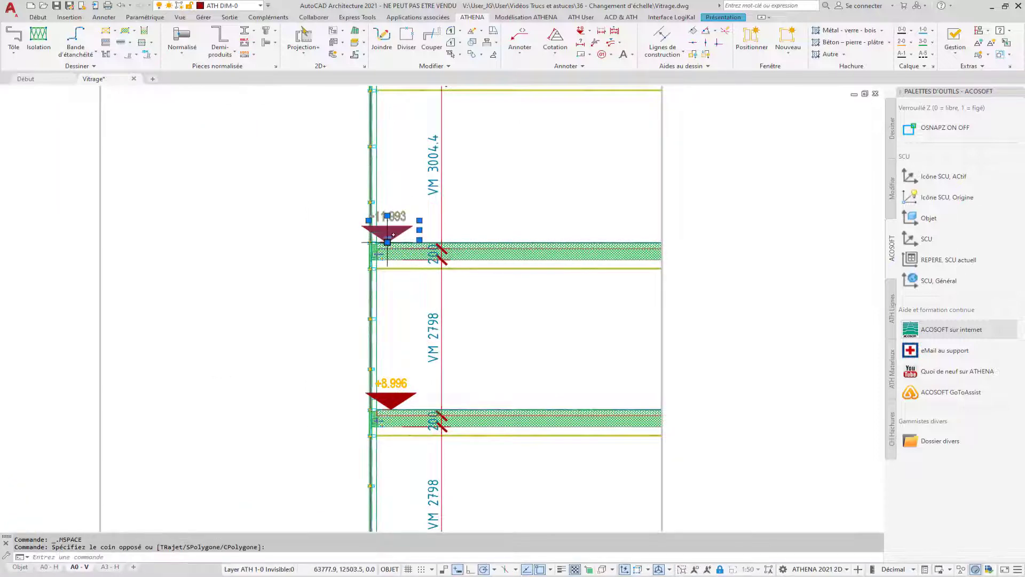
pyautogui.click(387, 242)
pyautogui.click(329, 241)
pyautogui.press('Escape')
pyautogui.scroll(-2, 431, 239)
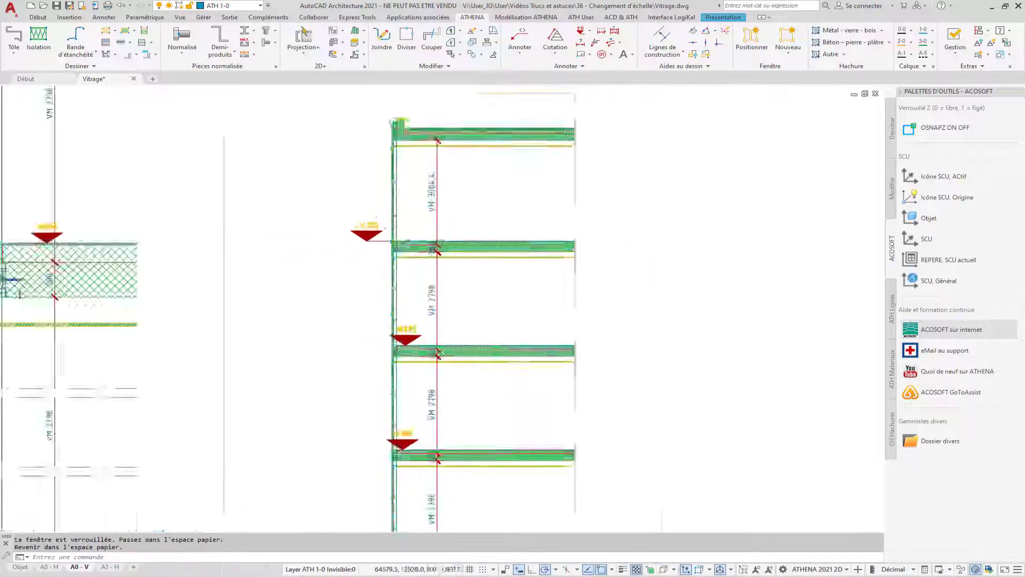
pyautogui.doubleClick(555, 211)
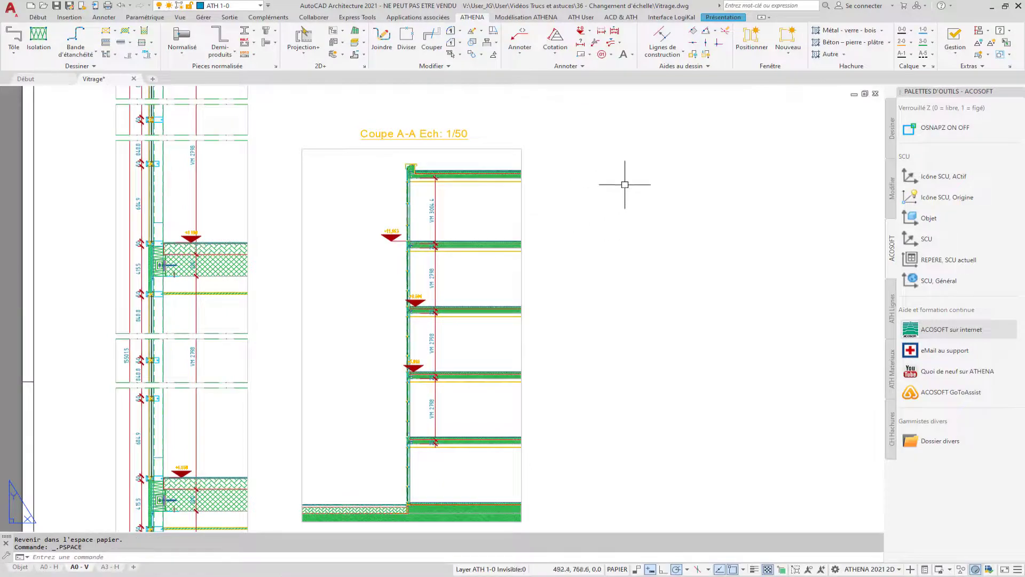